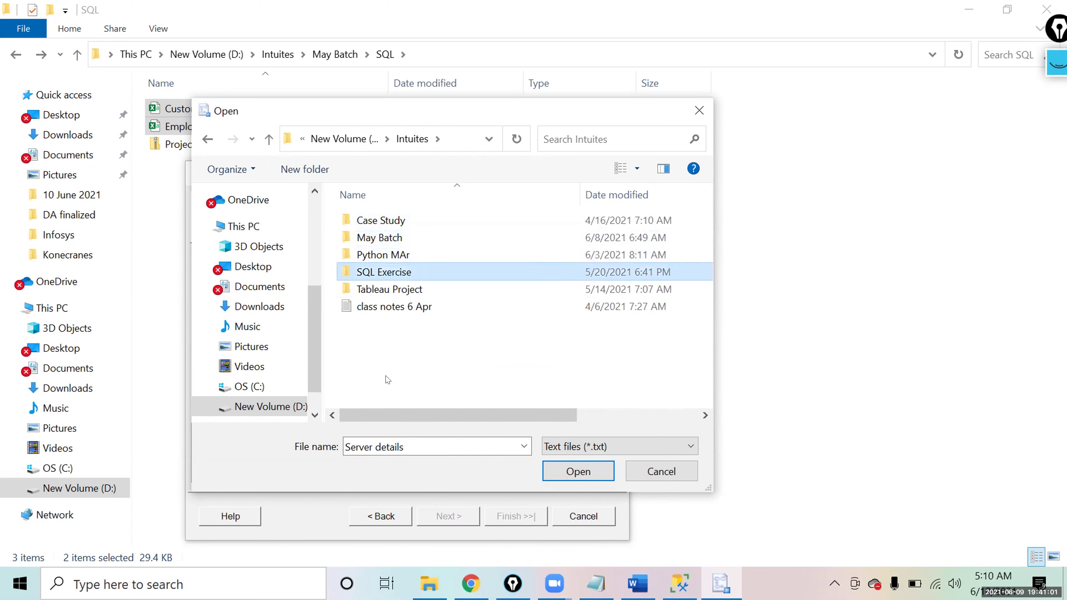
Step: Browse from the Intuites folder into May Batch and open its SQL folder in the file selection dialog
key("Up")
key("Up")
key("Up")
key("Down")
key("Return")
key("Down")
key("Down")
key("Down")
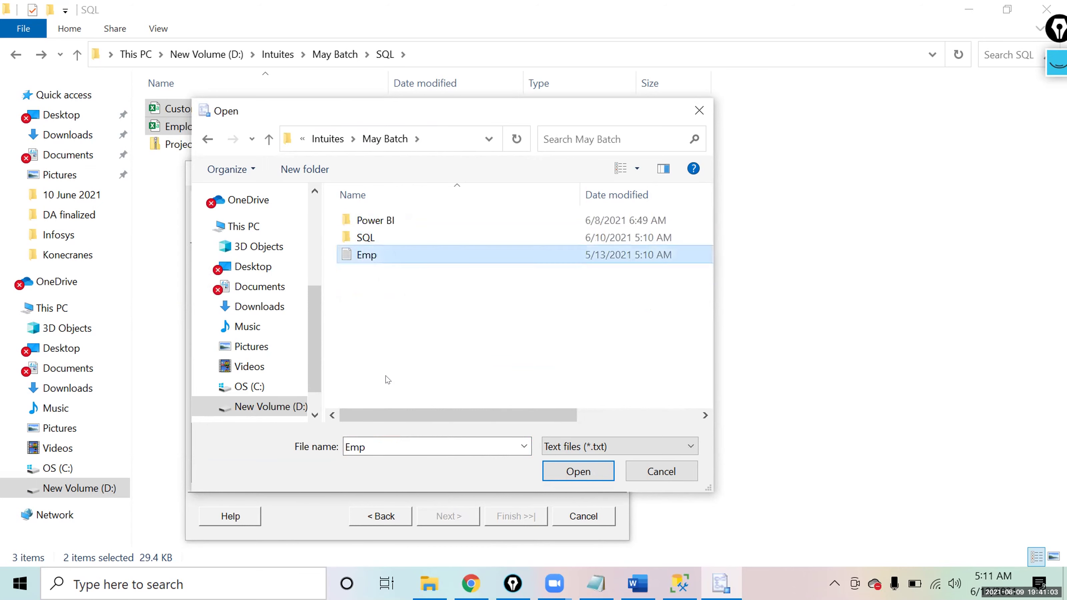
key("Up")
key("Up")
key("Return")
key("BackSpace")
key("Down")
key("Return")
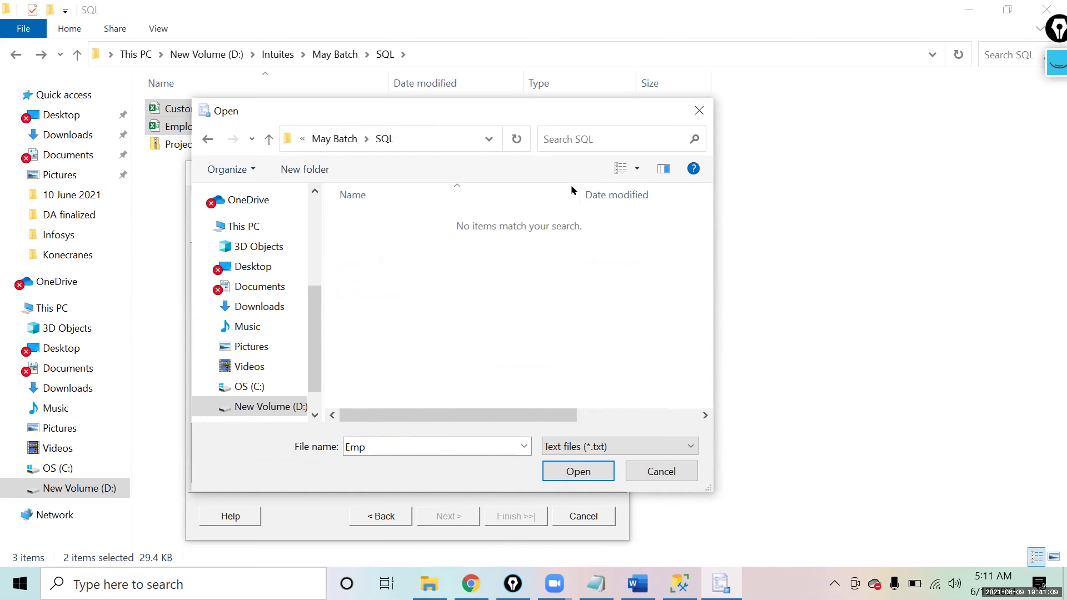
Step: Show all file types and open the Customer file as the flat file source
left_click(648, 447)
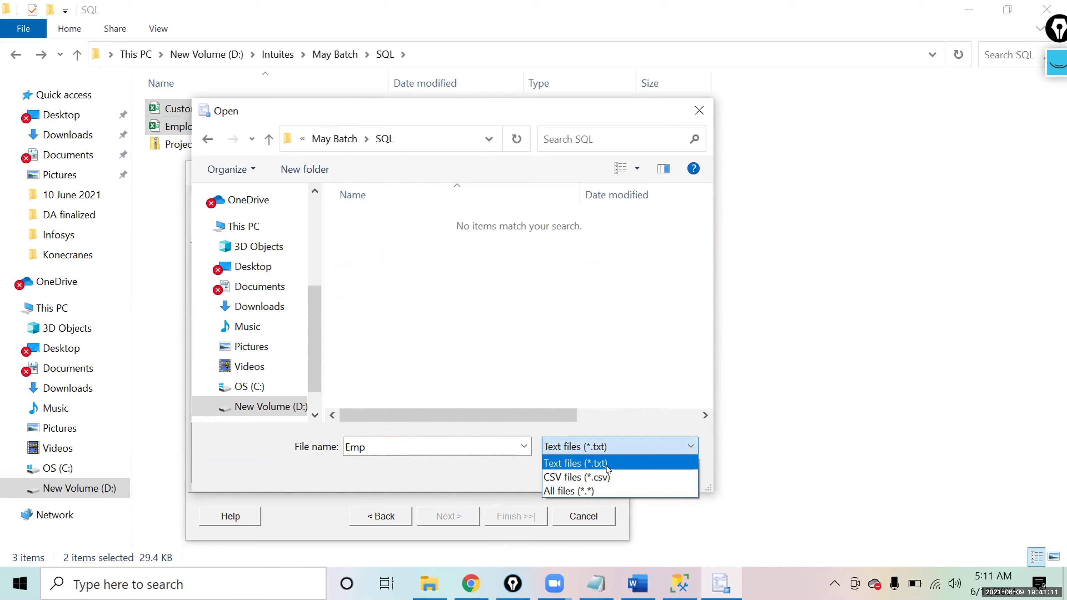
left_click(581, 490)
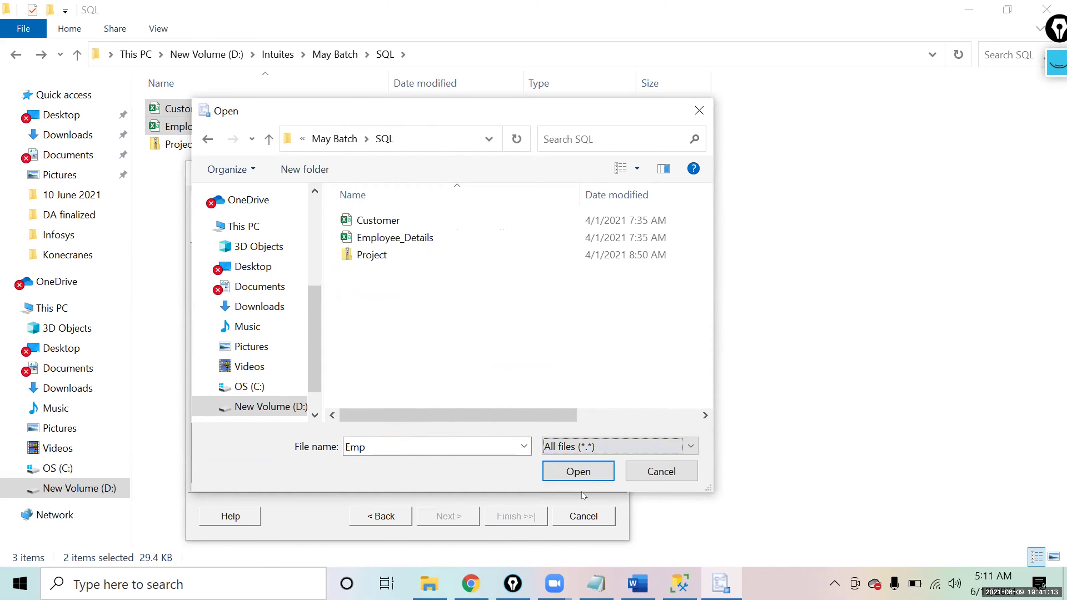
left_click(375, 239)
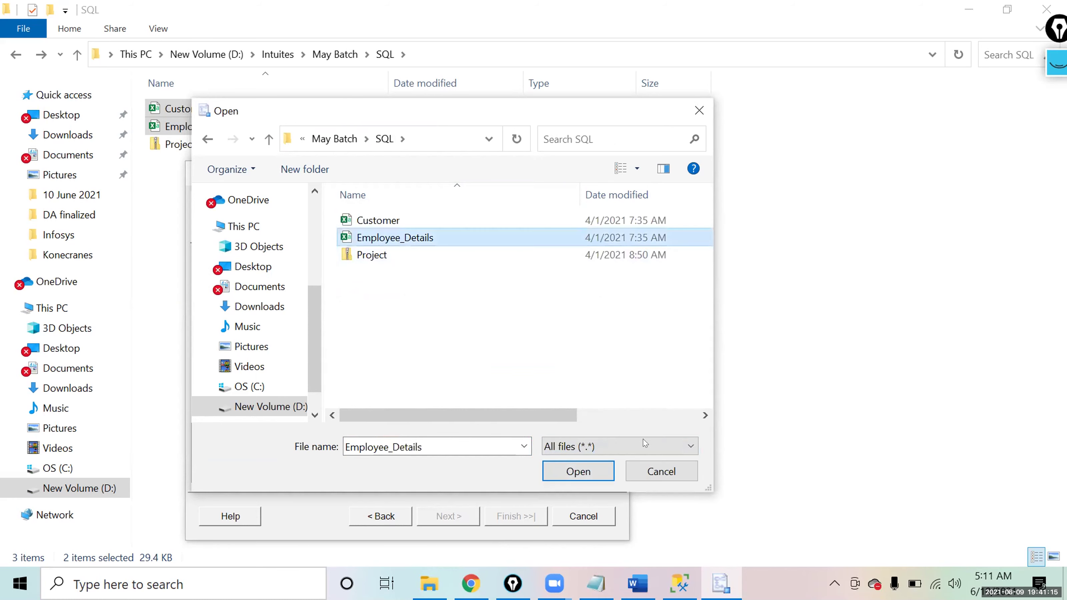
left_click(391, 227)
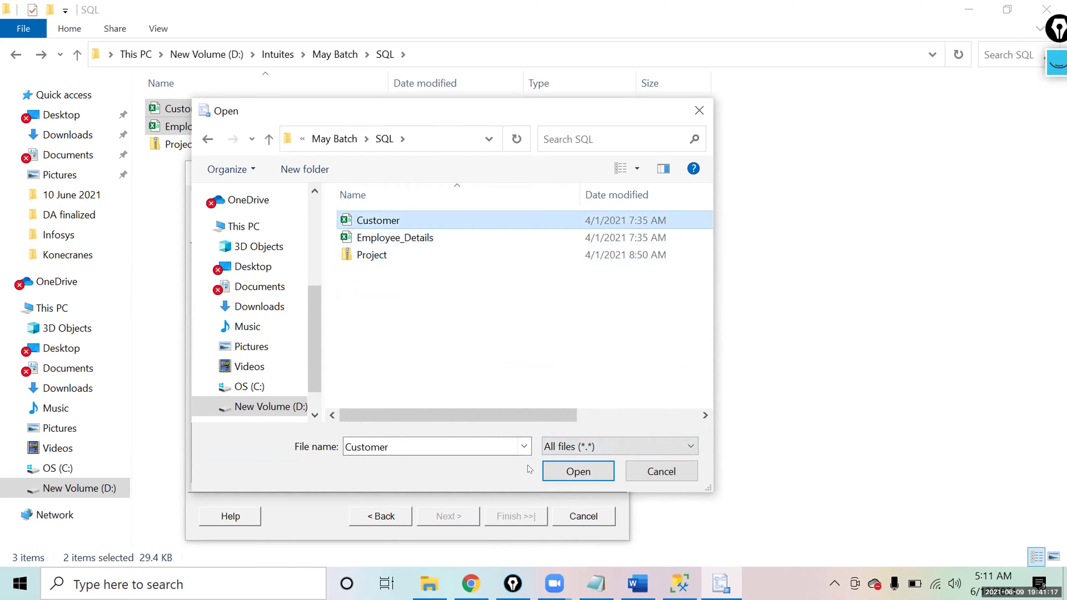
left_click(572, 470)
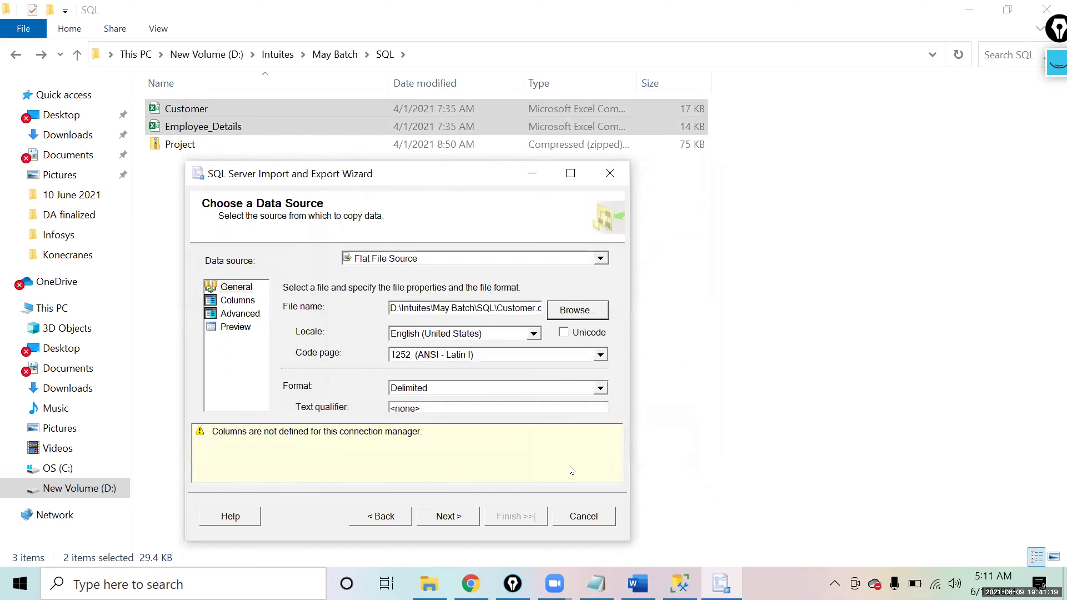
Step: Review the Customer file's column properties and row preview, and continue to the destination page
left_click(235, 312)
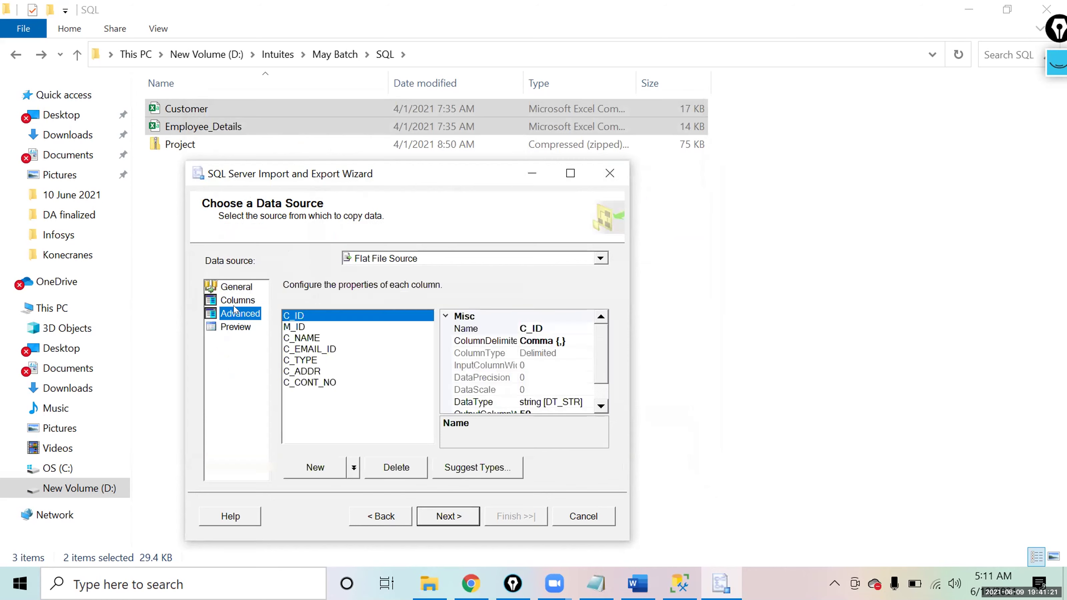
left_click(237, 300)
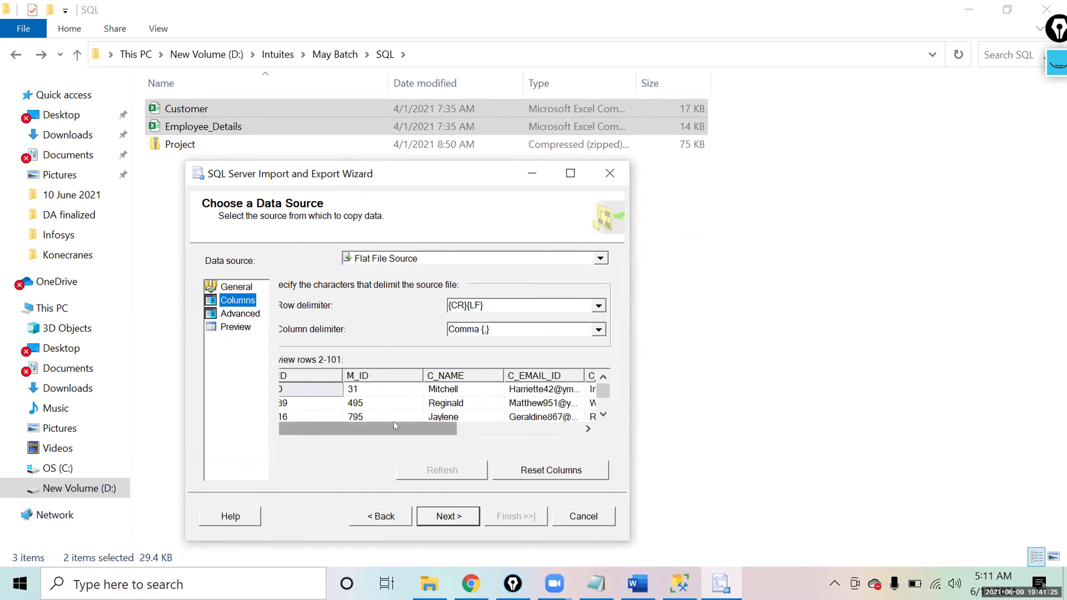
left_click_drag(381, 426, 521, 425)
left_click_drag(415, 432, 323, 433)
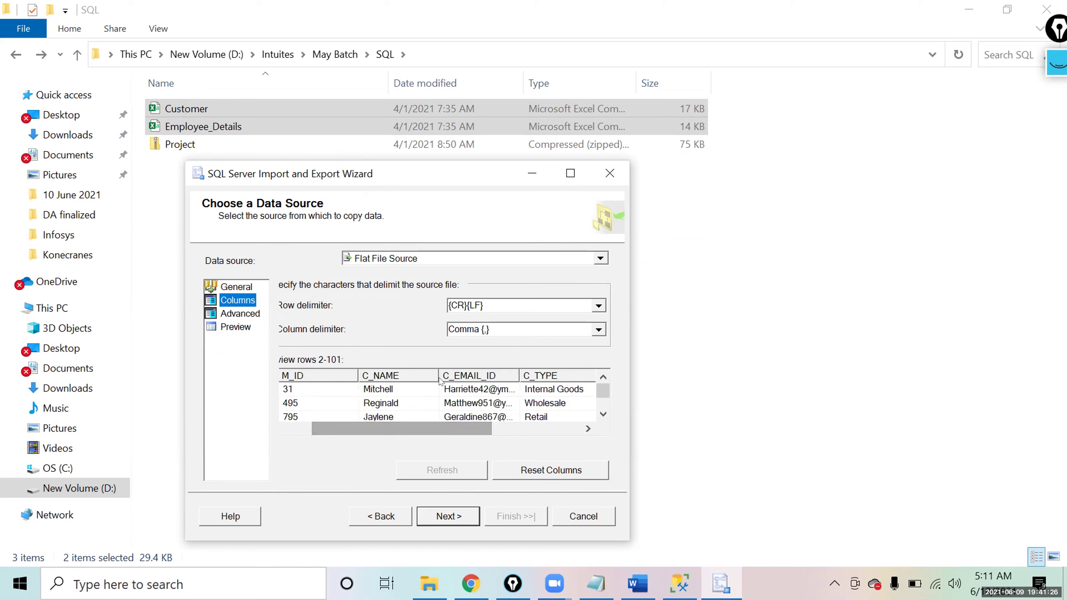
left_click(448, 515)
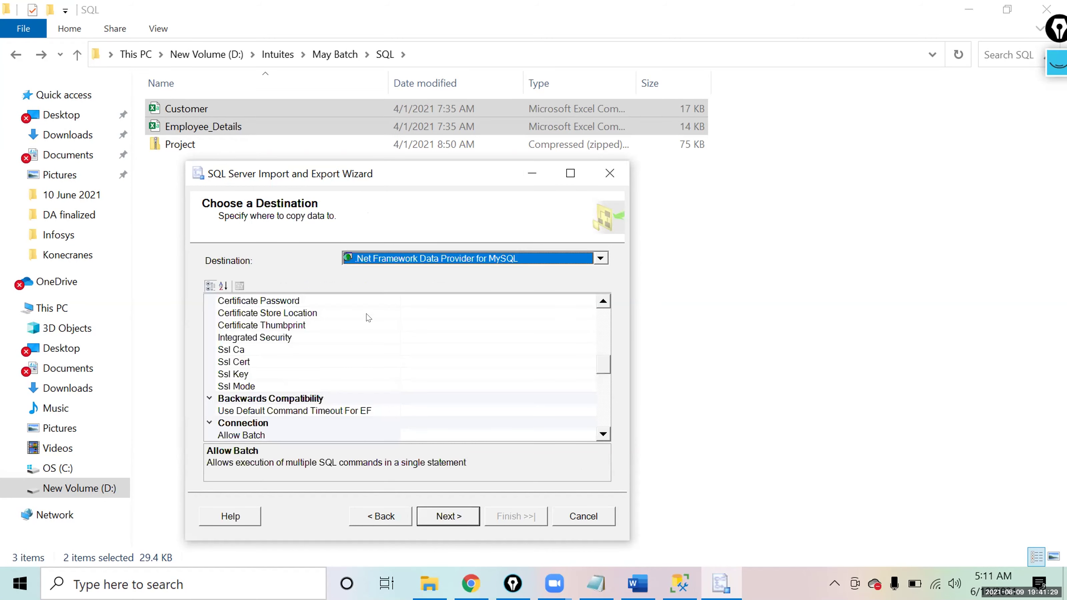
Step: Set the import destination to SQL Server Native Client 11.0 and continue to the source table selection
left_click(600, 258)
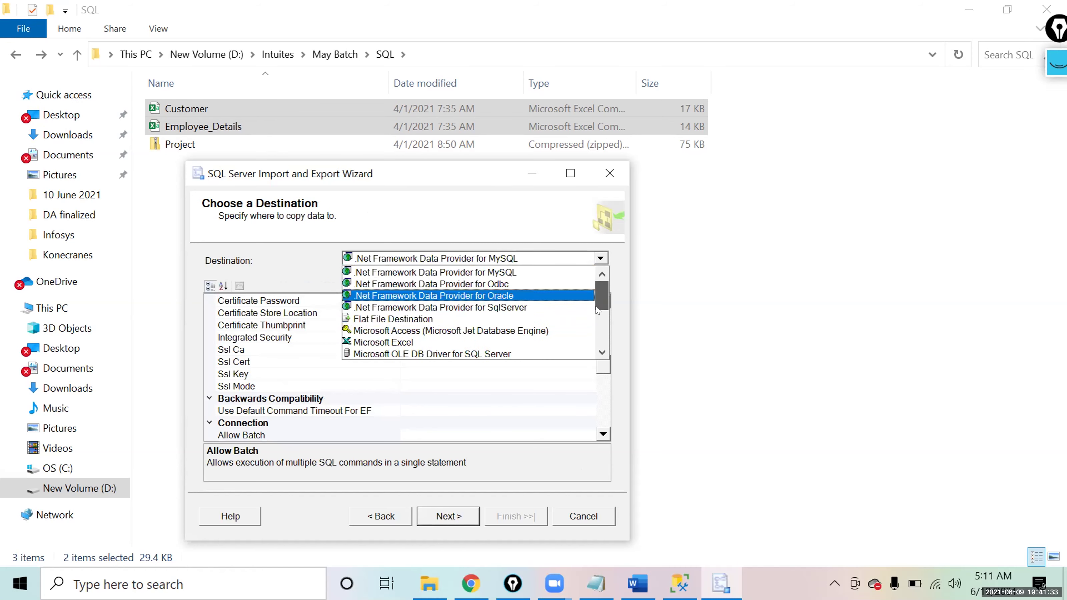
left_click_drag(598, 310, 600, 347)
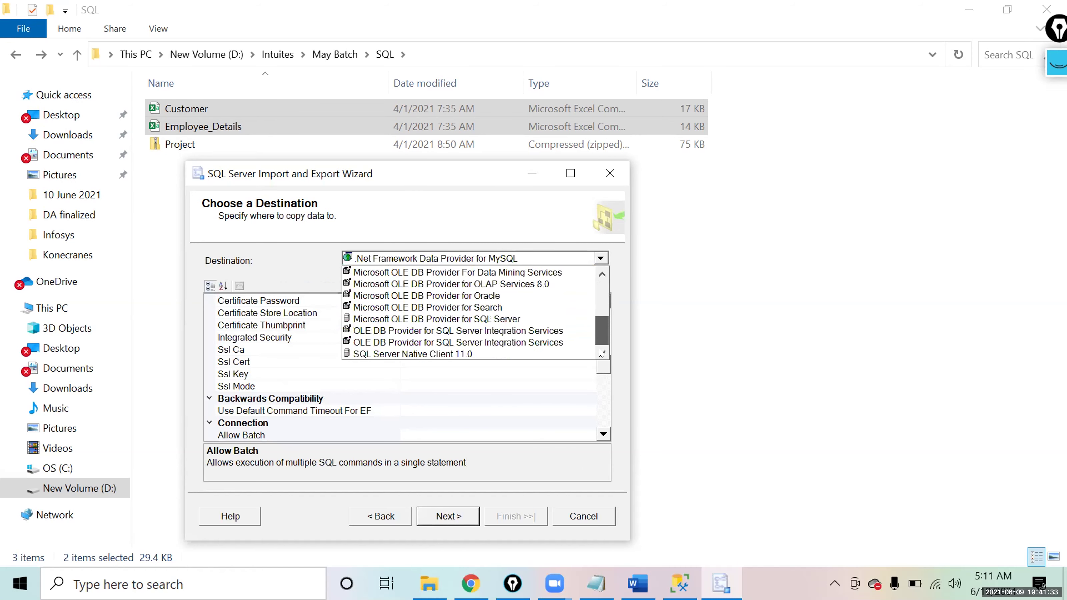
left_click(487, 354)
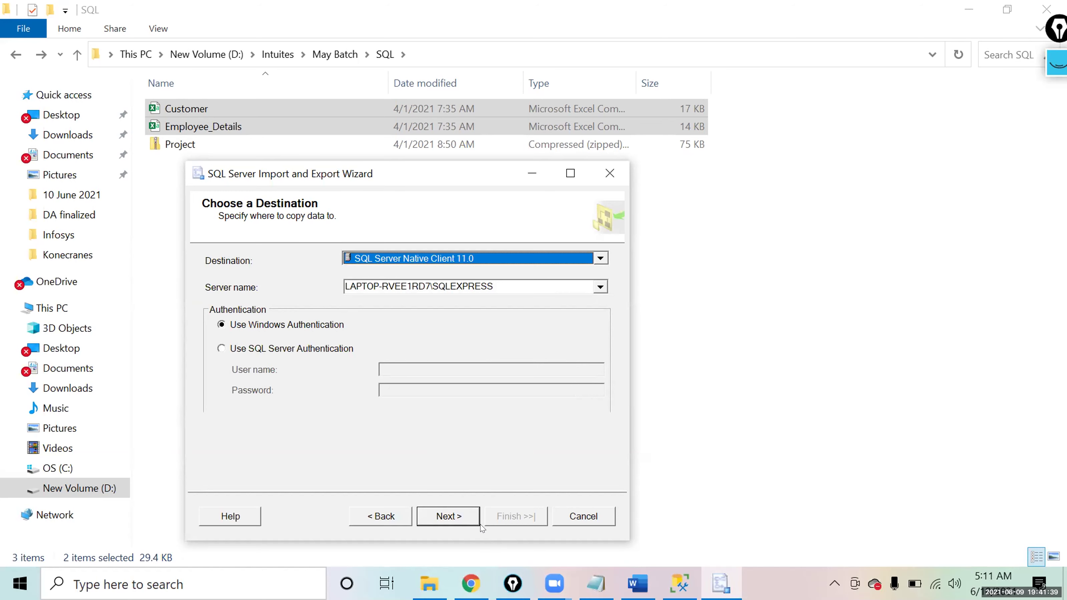
left_click(453, 510)
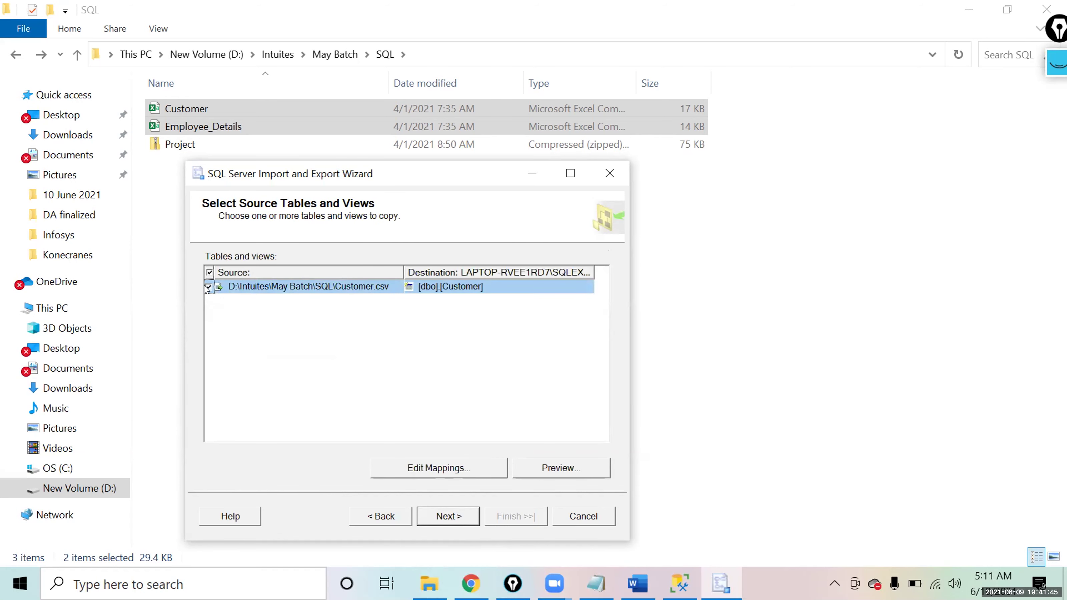
Step: Keep Customer.csv selected for copying, with [dbo].[Customer] as its destination table
left_click(208, 287)
left_click(209, 287)
left_click(479, 287)
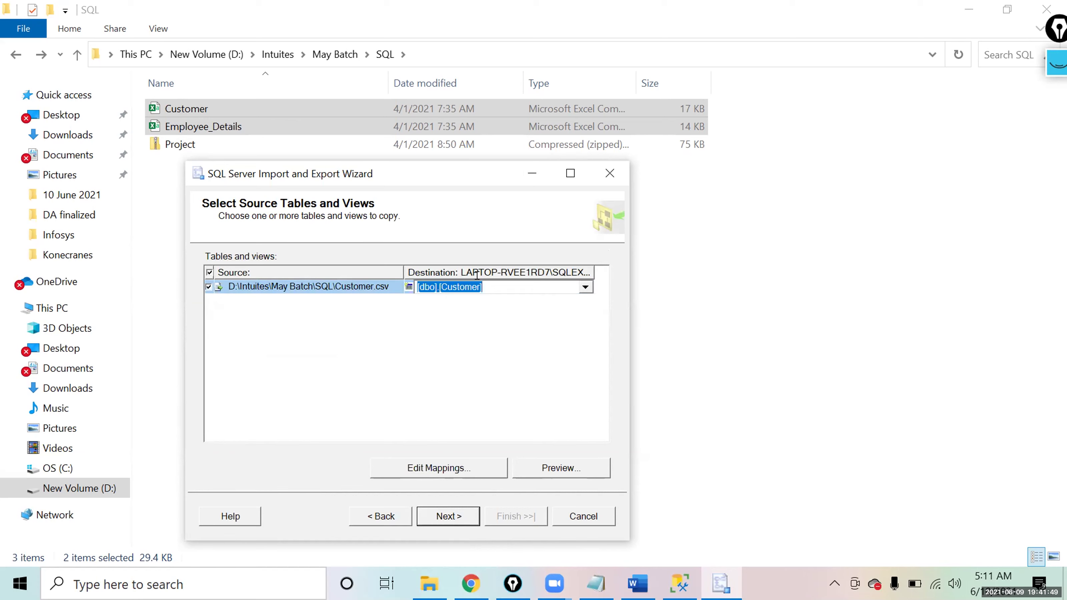
left_click(454, 276)
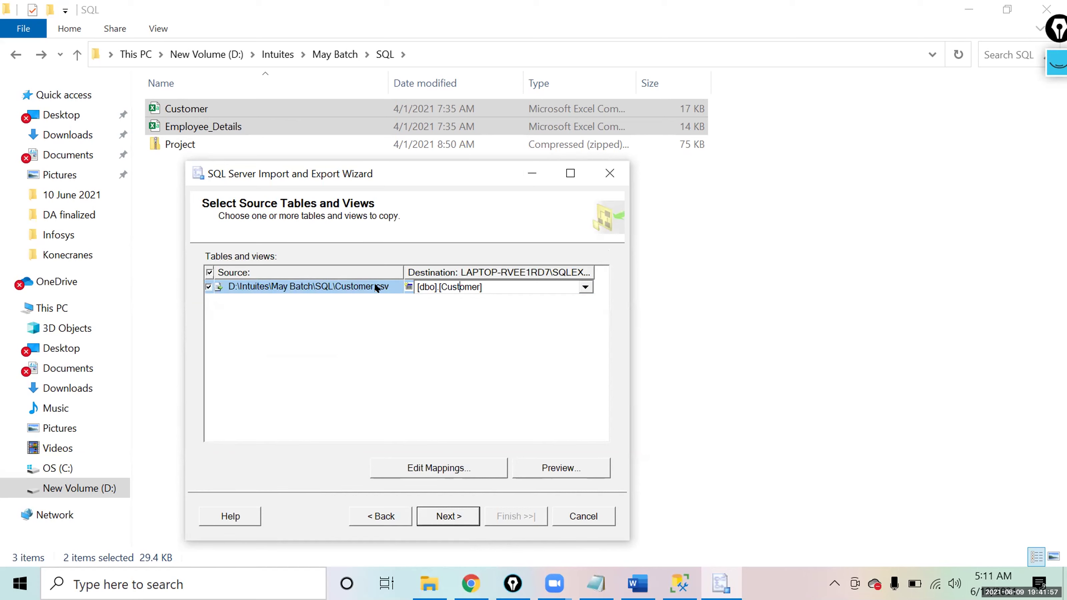
double_click(452, 286)
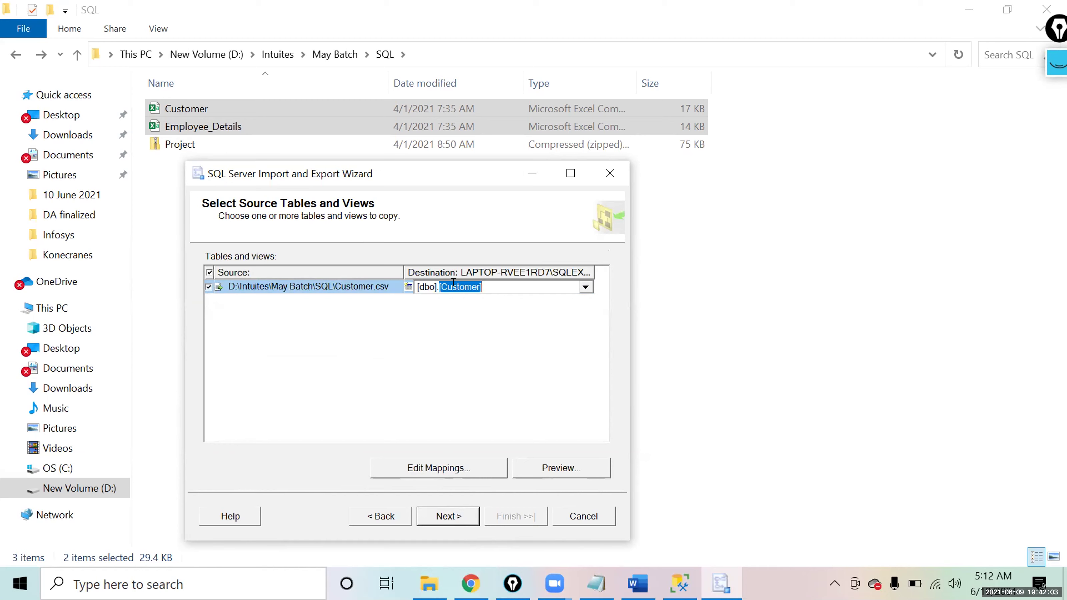
Step: Accept running the package immediately without saving it, and finish the wizard to execute the import
left_click(440, 513)
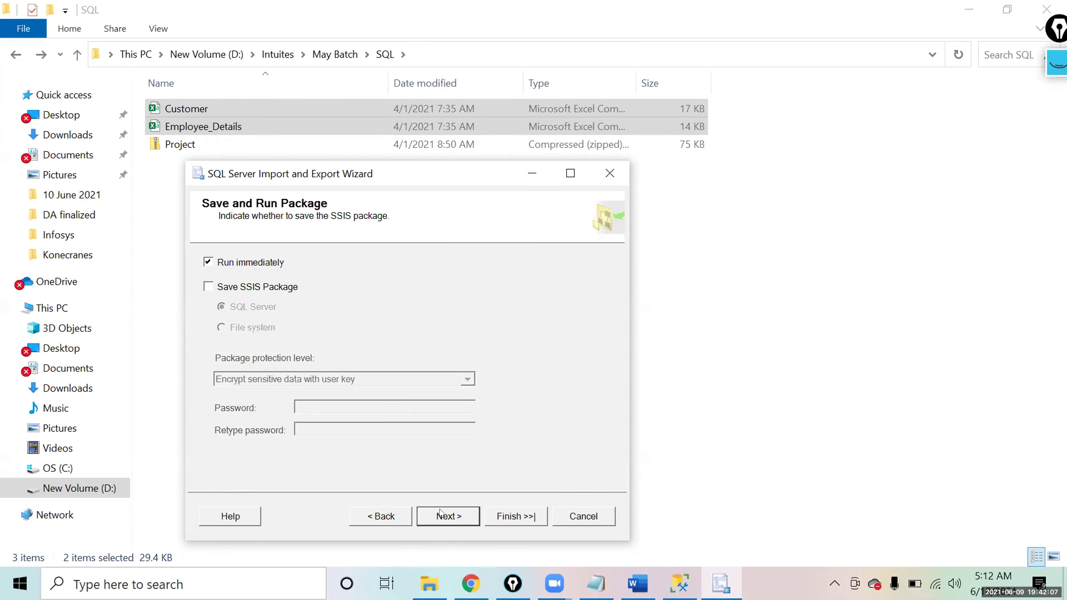
left_click(449, 514)
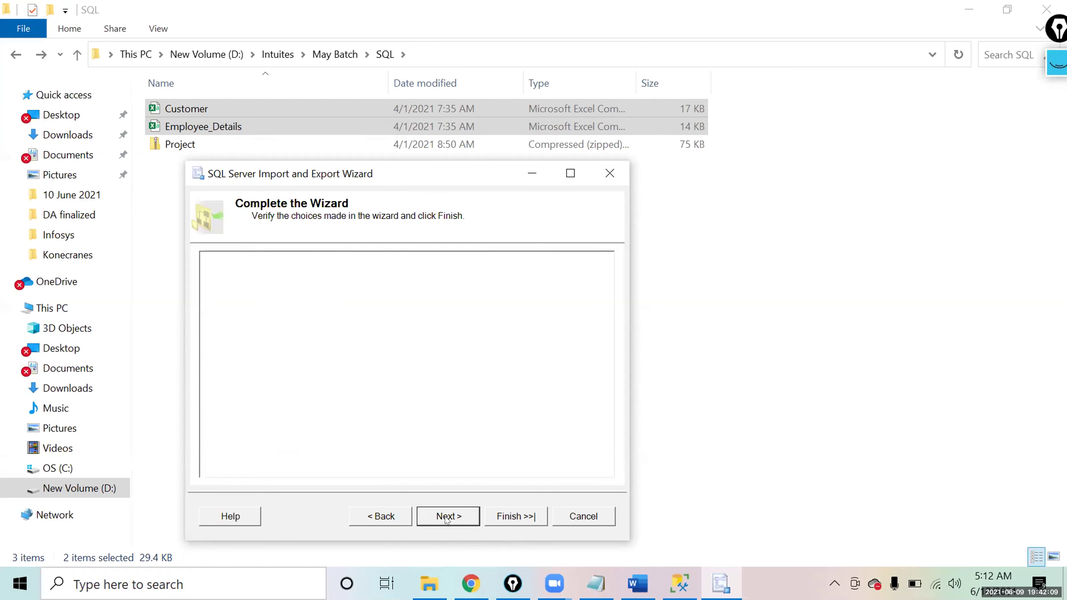
left_click(518, 509)
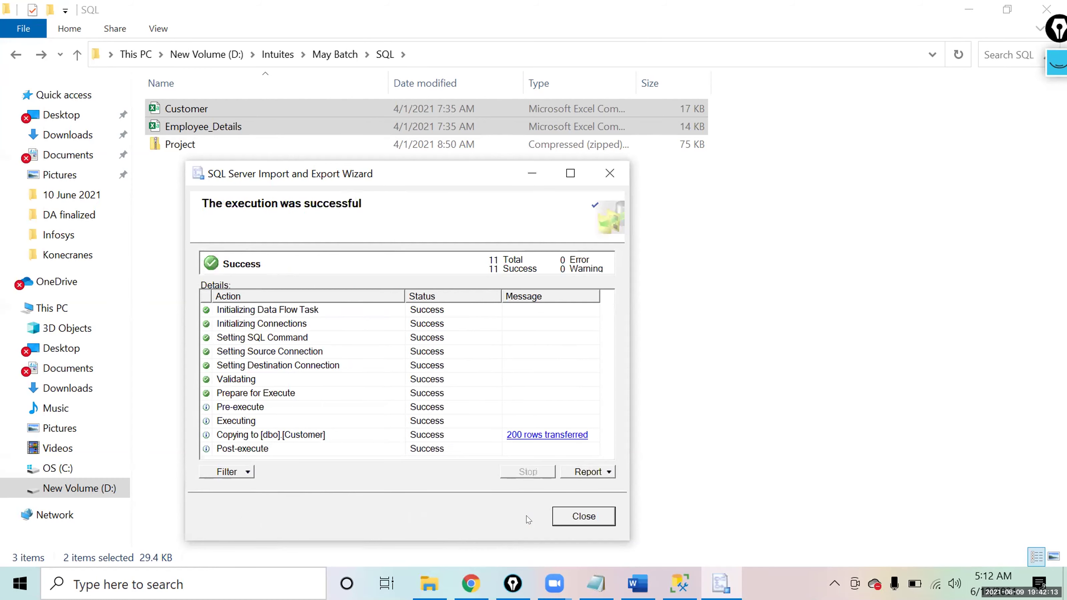
Step: Switch to SQL Server Management Studio, expand the tables of the intuites_May database and select dbo.Customer
left_click(679, 584)
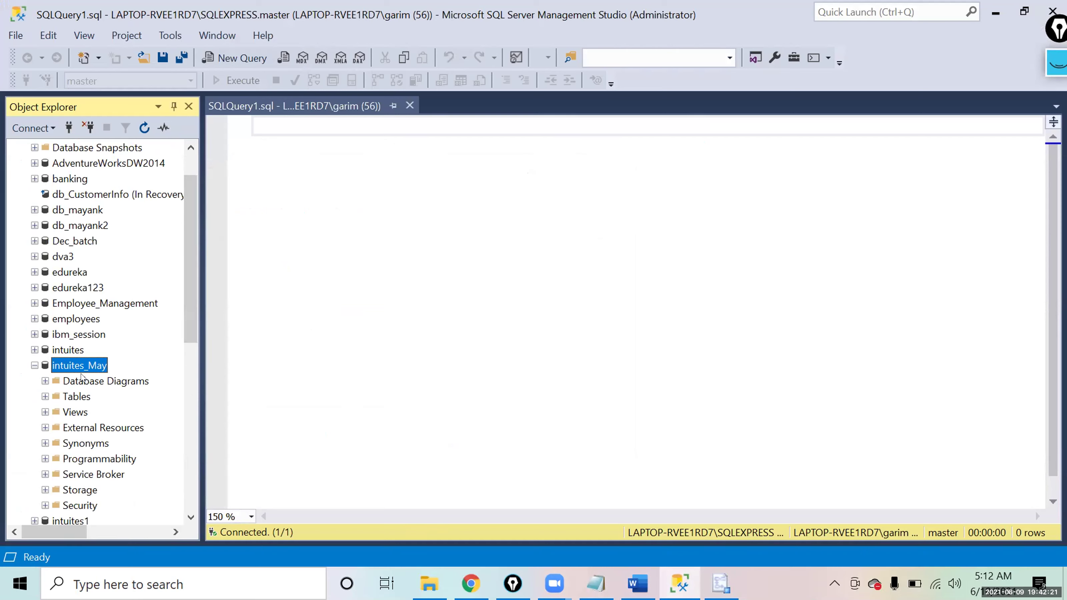
left_click(45, 396)
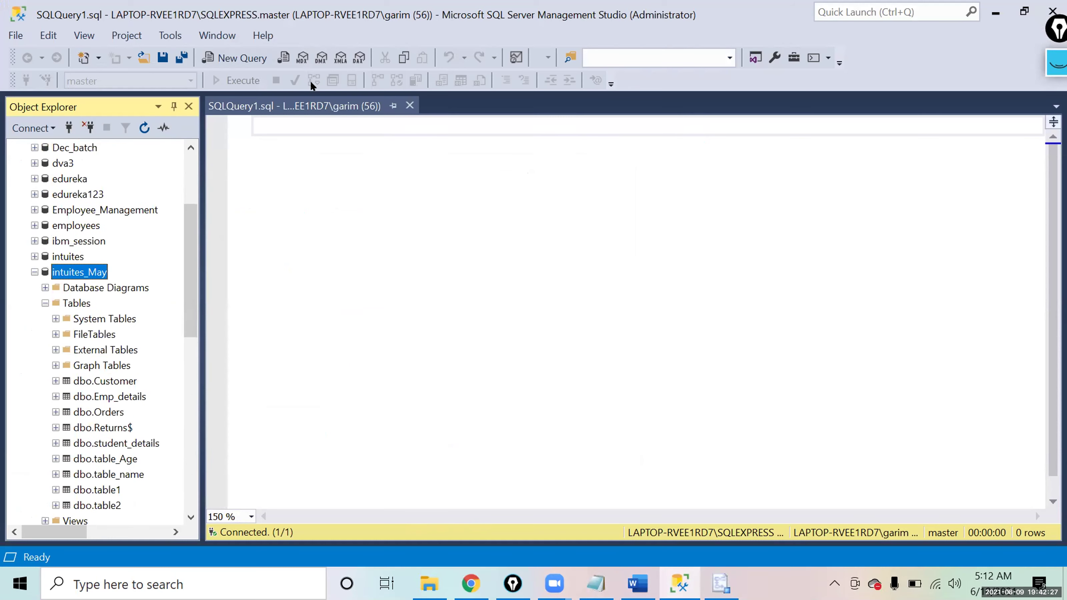
left_click(110, 380)
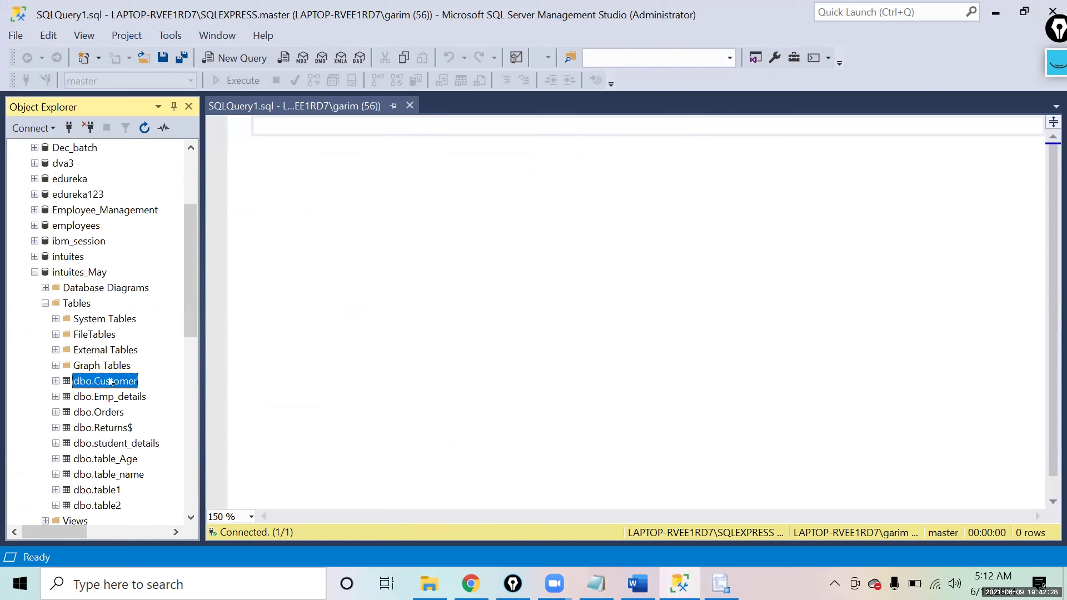
Step: Write the query "select * from [dbo].[Customer]" in the editor and execute it
left_click(415, 131)
type("select ")
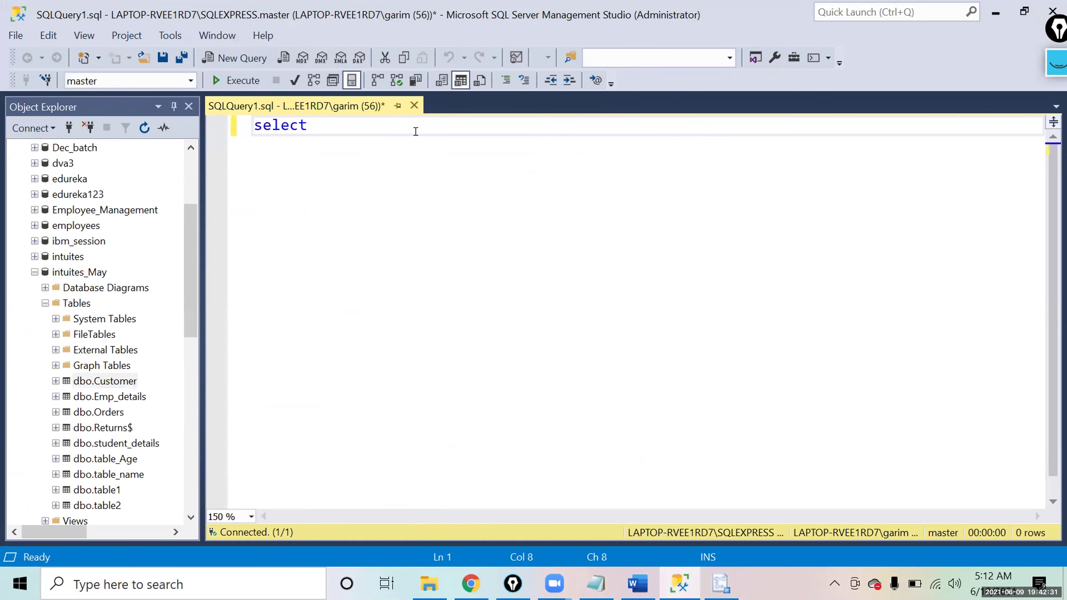
type("* from")
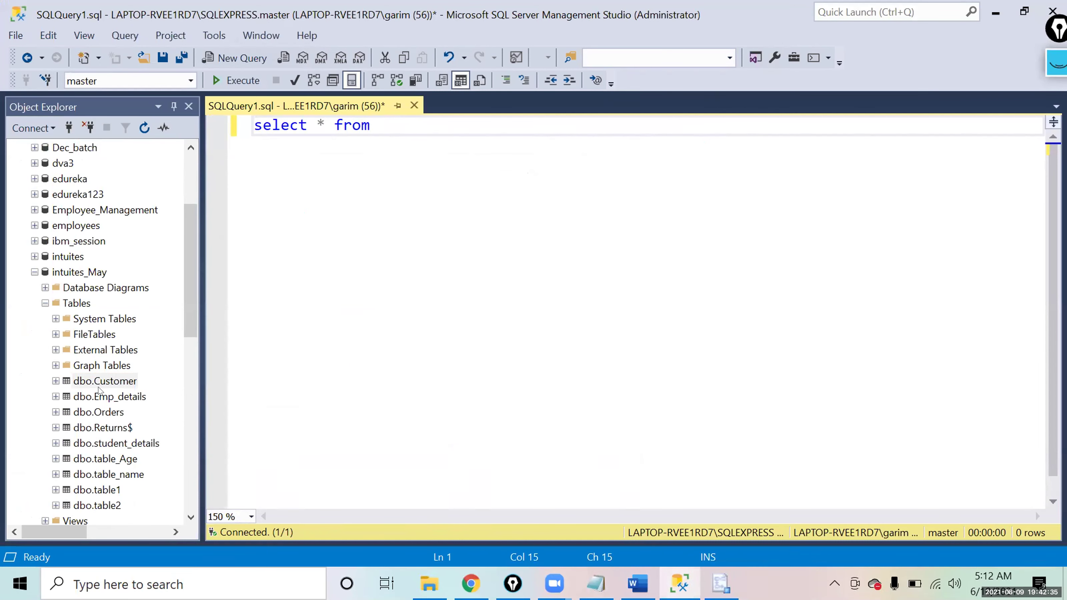
left_click_drag(95, 382, 406, 221)
left_click(551, 121)
left_click_drag(548, 124, 254, 124)
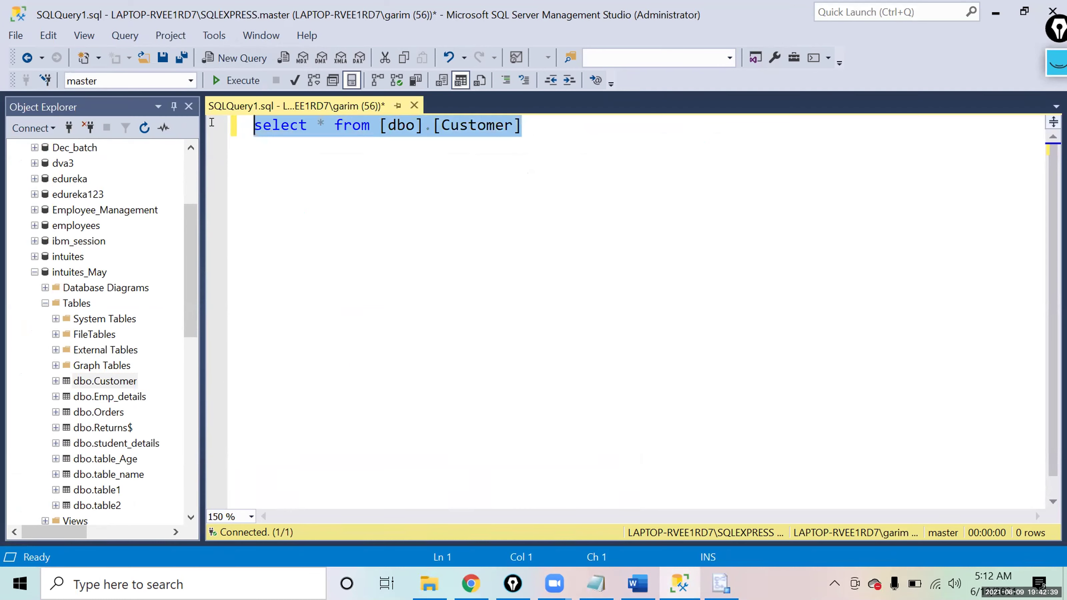
left_click(237, 81)
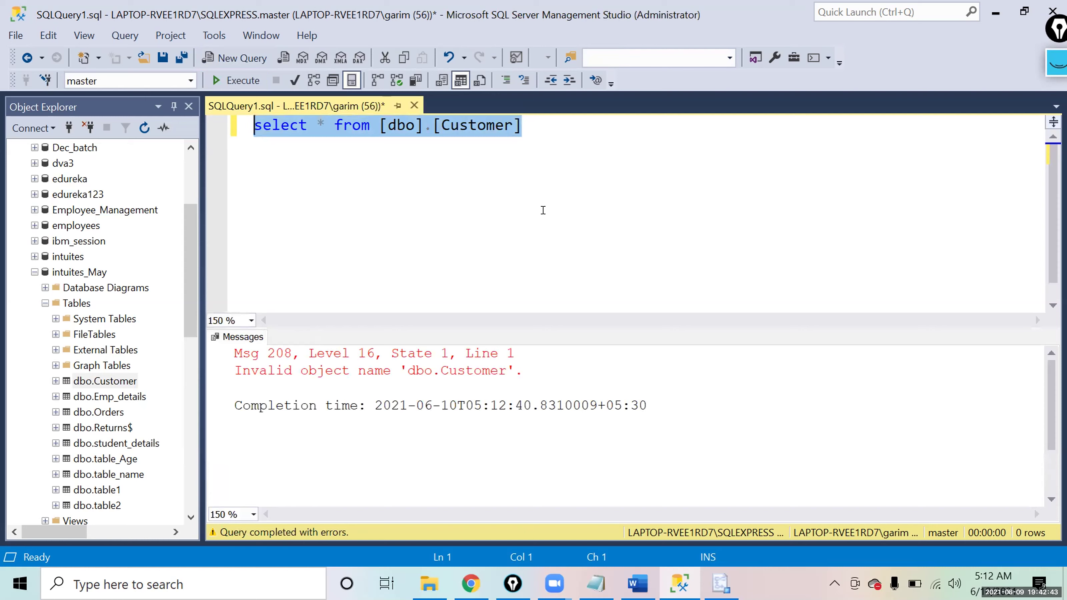
Step: Change the query's database to intuites_May and execute the Customer select statement again
left_click(584, 194)
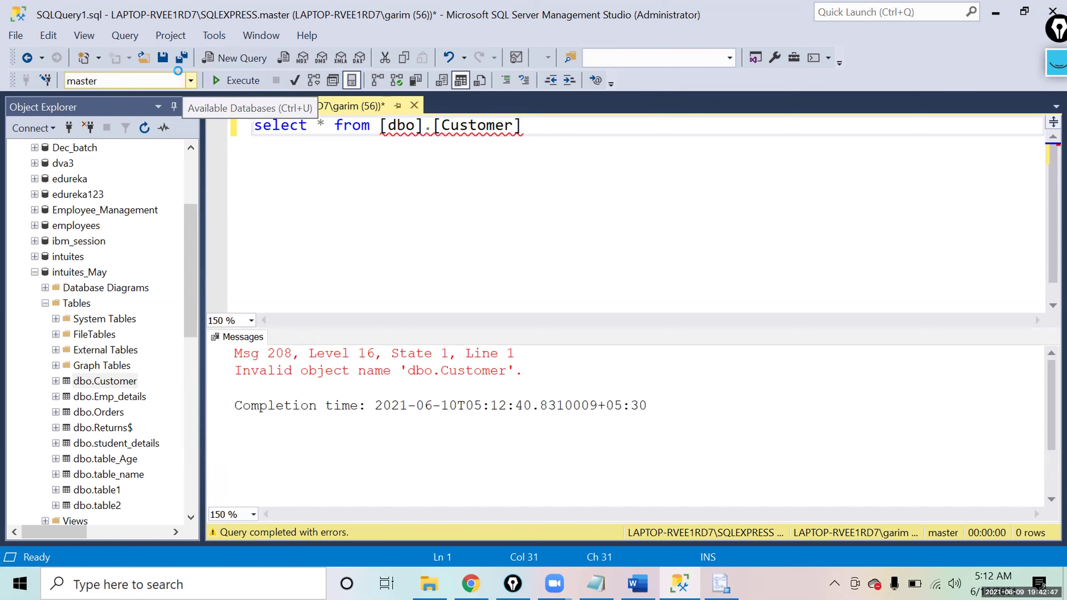
left_click(183, 78)
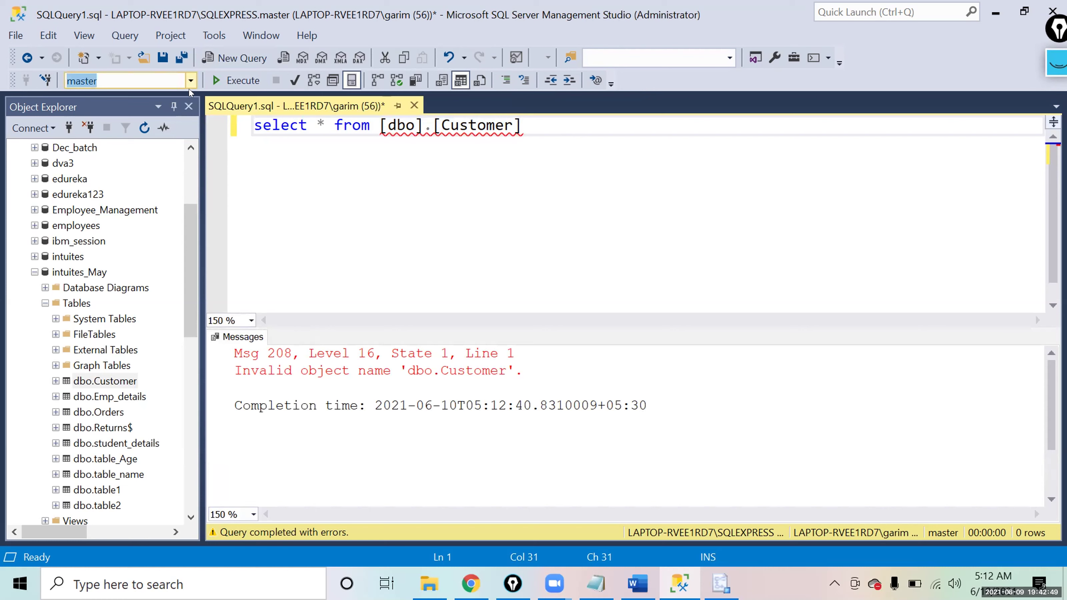
left_click(191, 81)
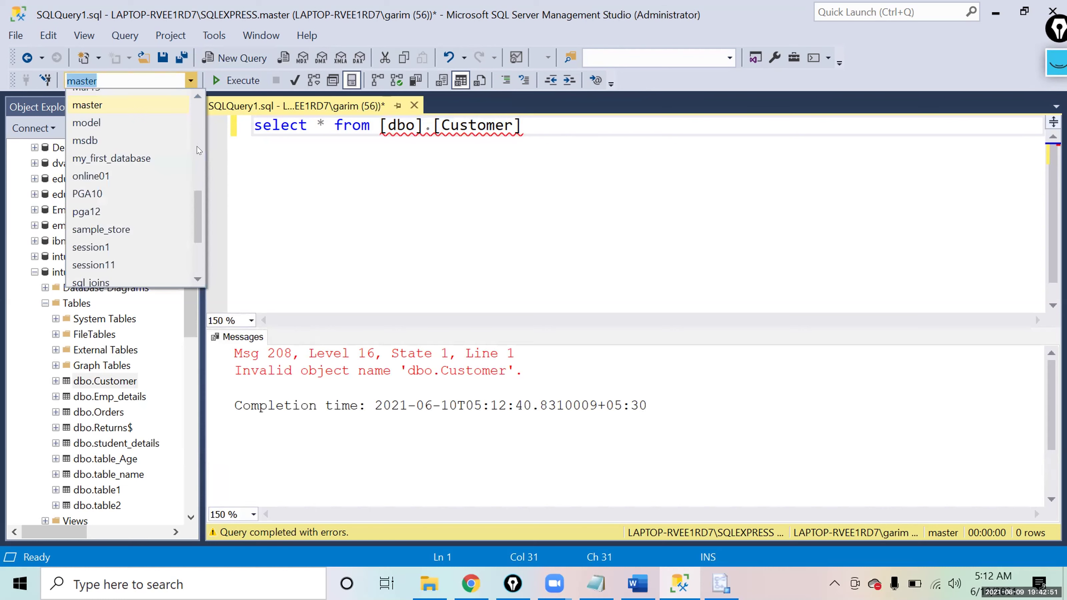
scroll(95, 204, "up", 4)
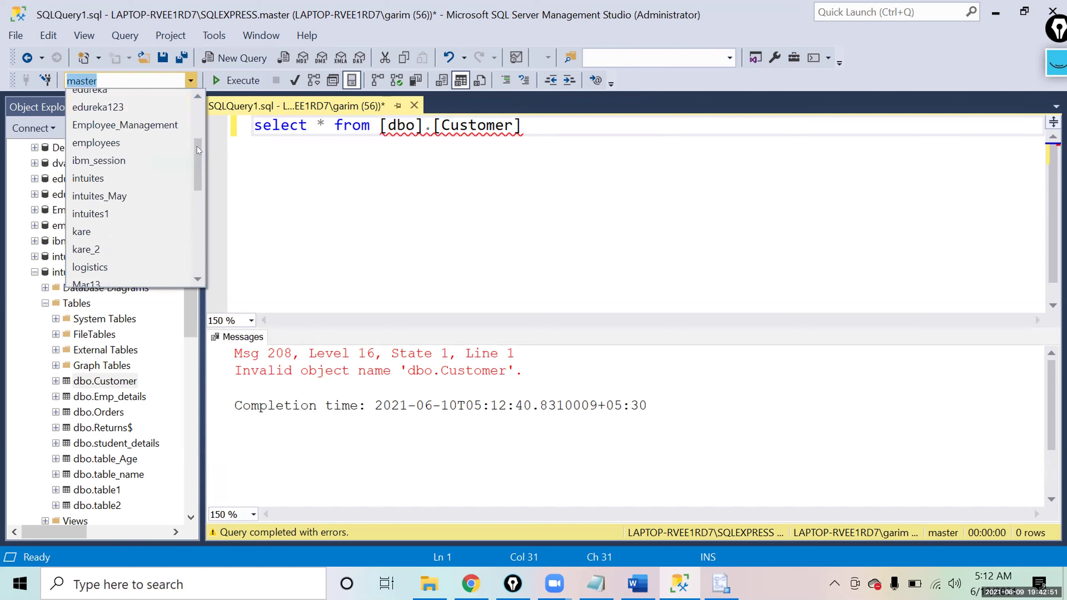
left_click(95, 196)
left_click_drag(532, 126, 252, 126)
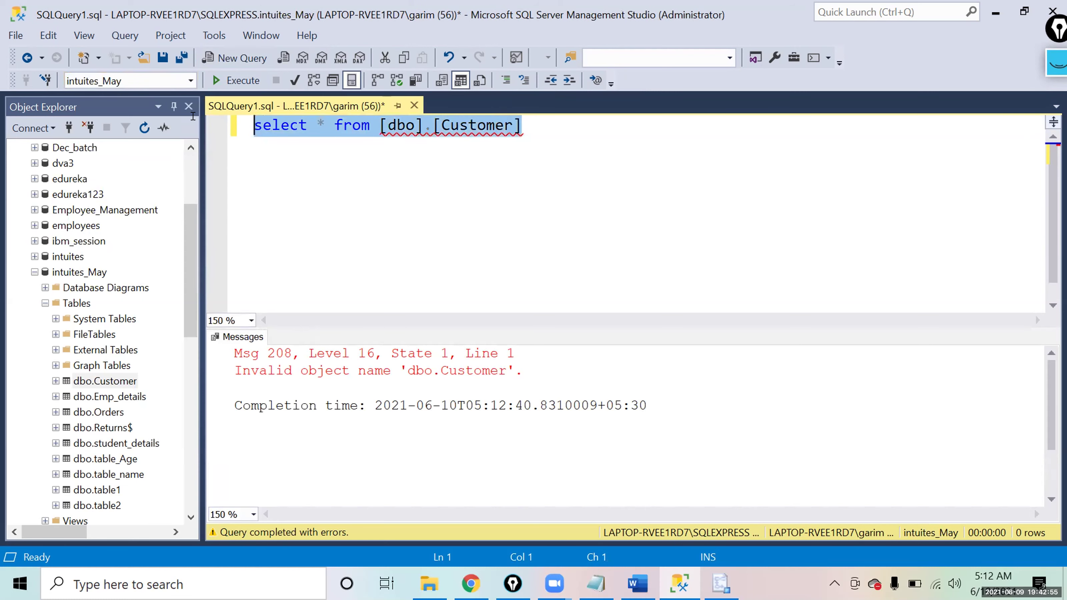
left_click(242, 81)
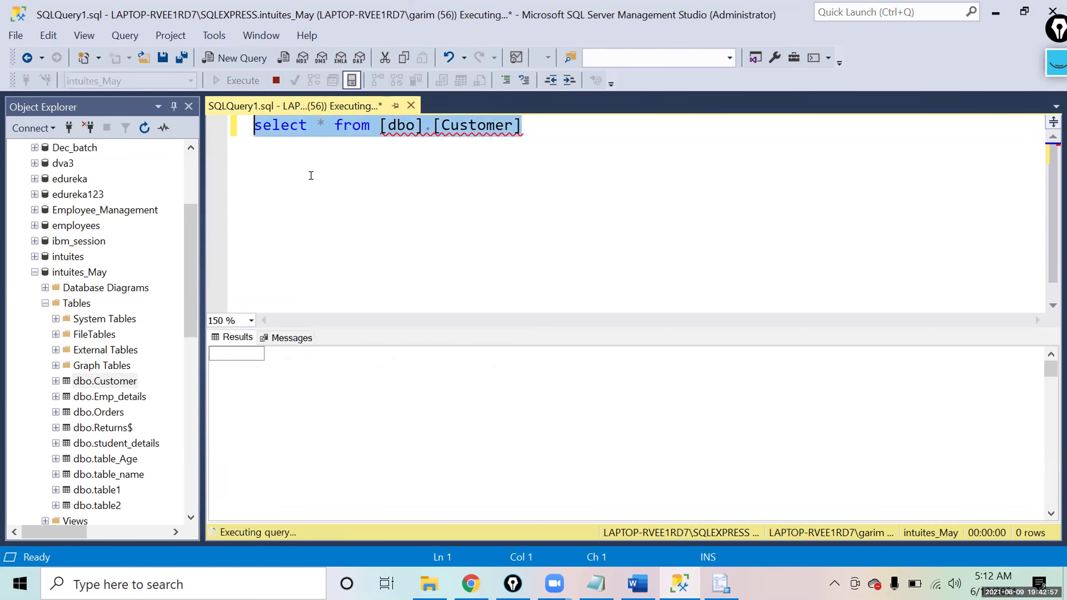
left_click(585, 220)
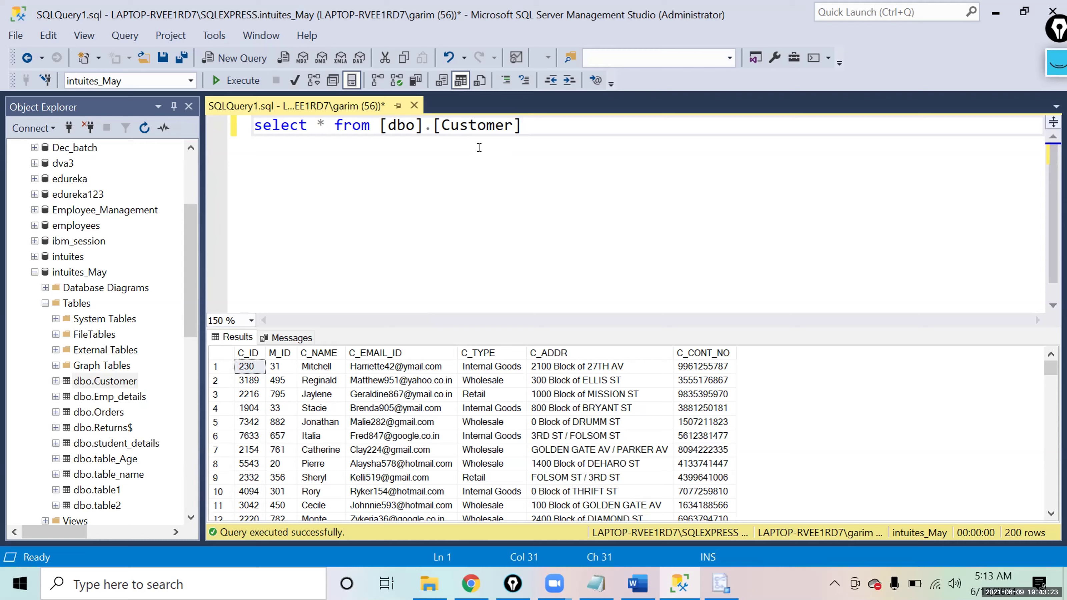
right_click(65, 255)
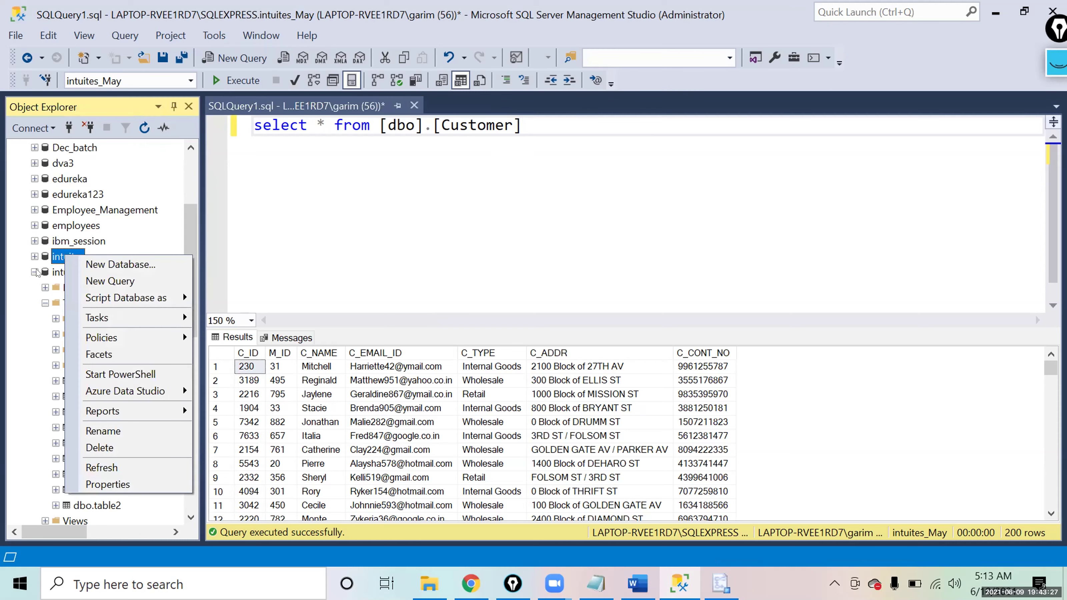
key("Escape")
right_click(63, 272)
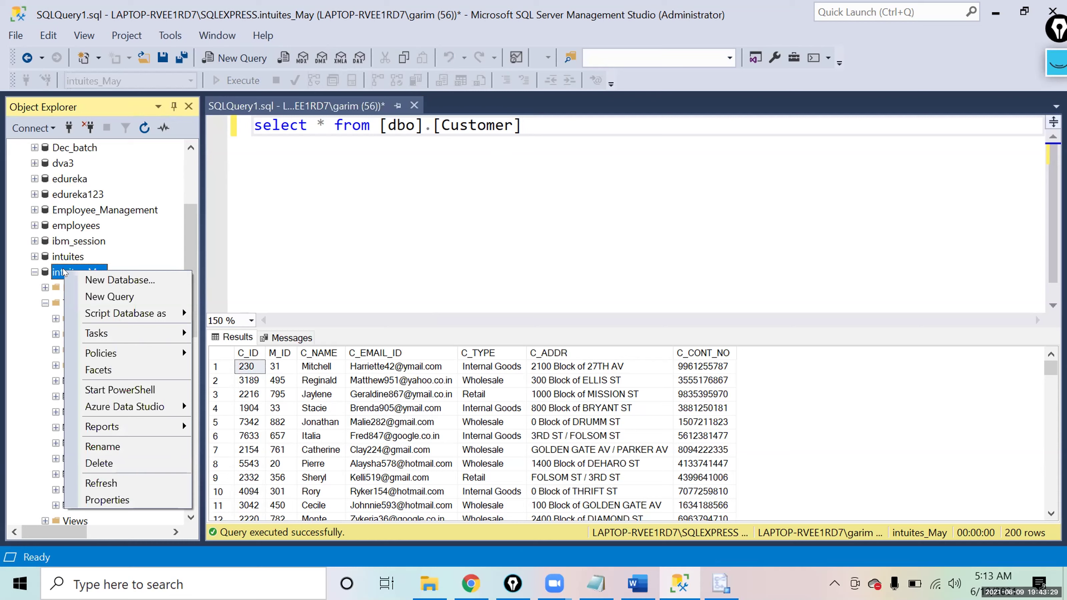
key("Escape")
right_click(63, 273)
mouse_move(97, 323)
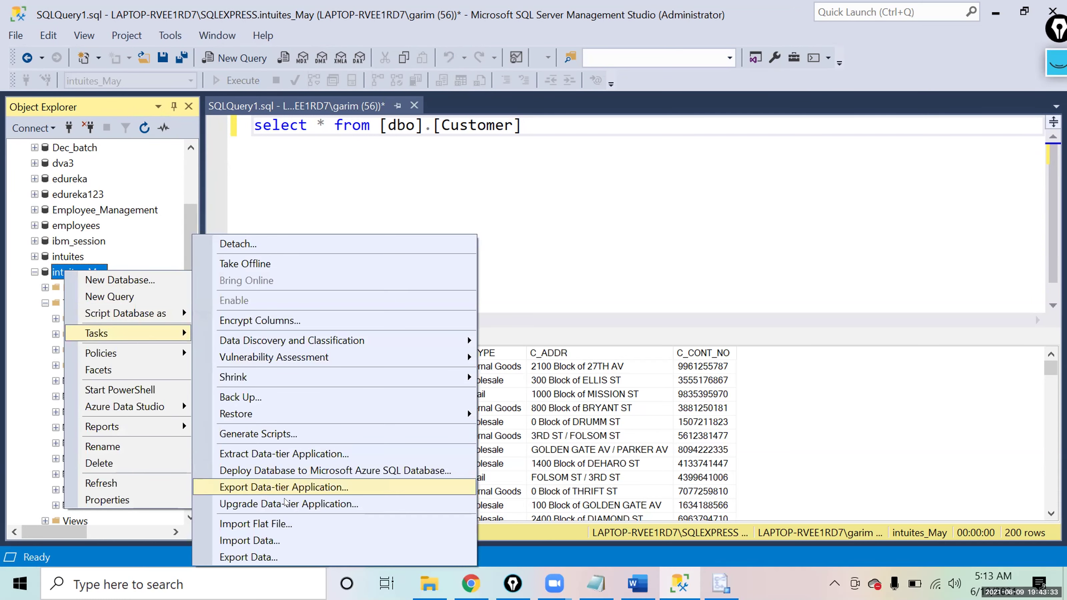
left_click(286, 540)
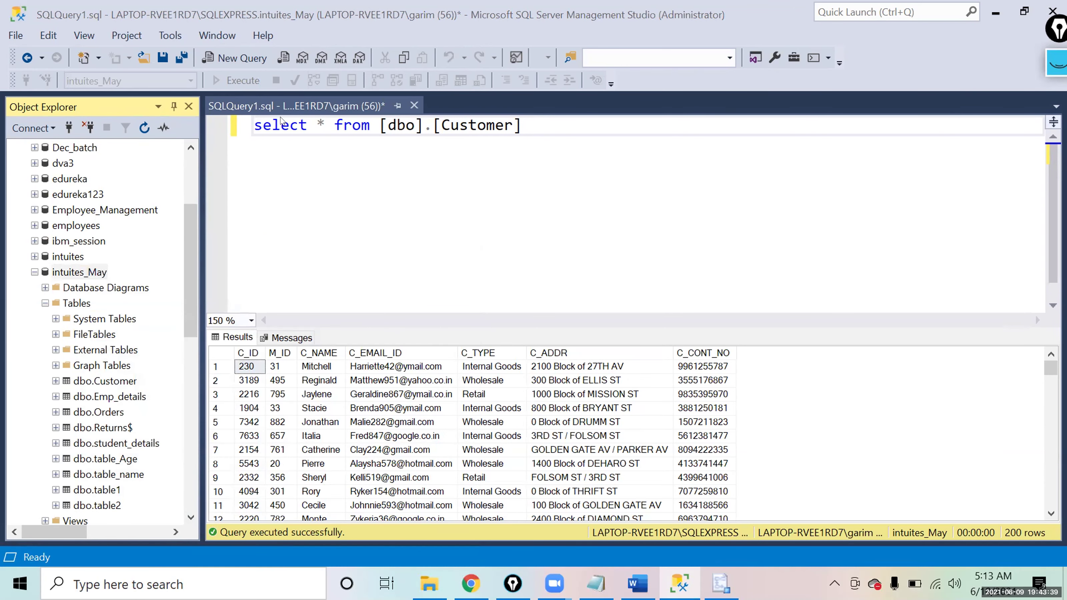
left_click(443, 120)
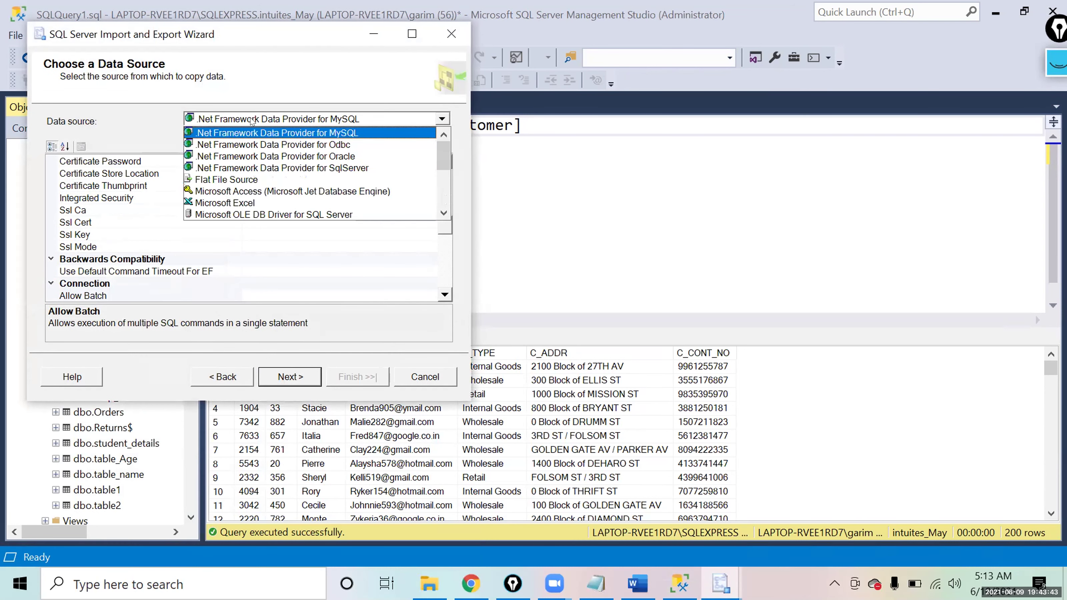
left_click(235, 204)
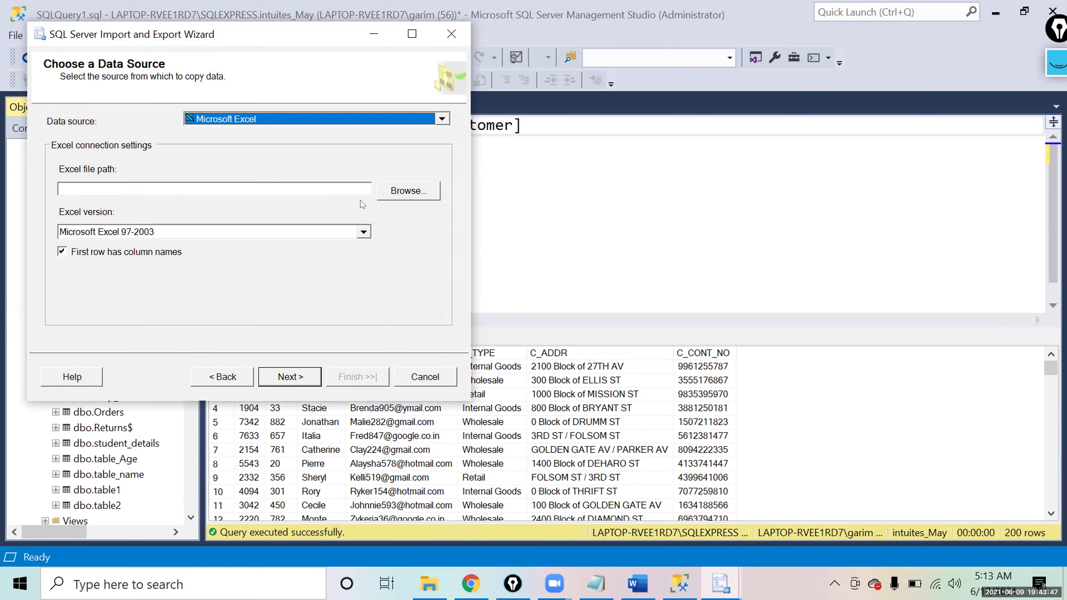
left_click(403, 201)
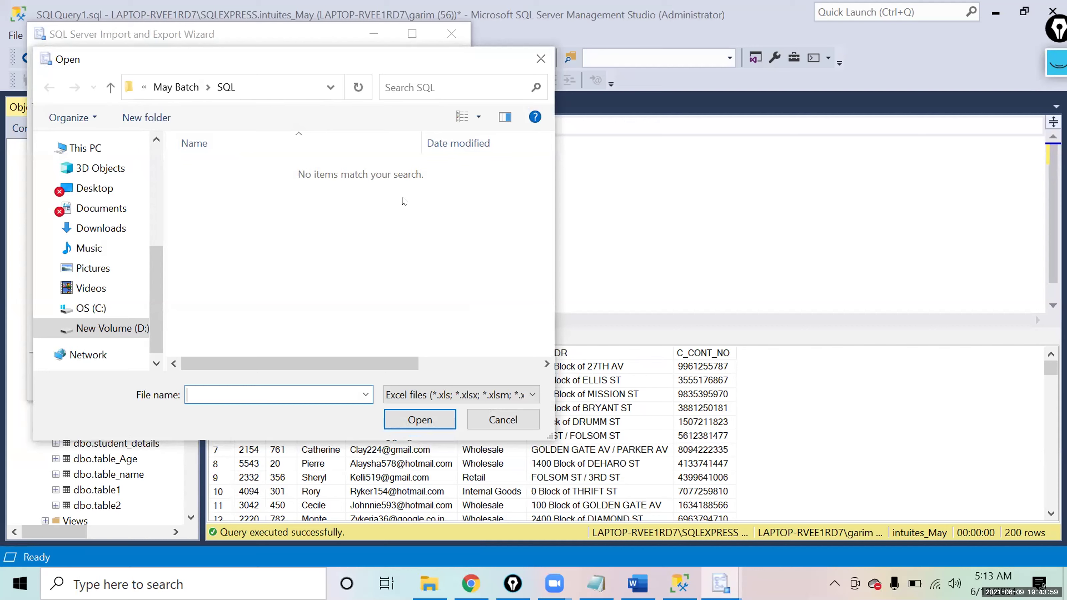
left_click(517, 416)
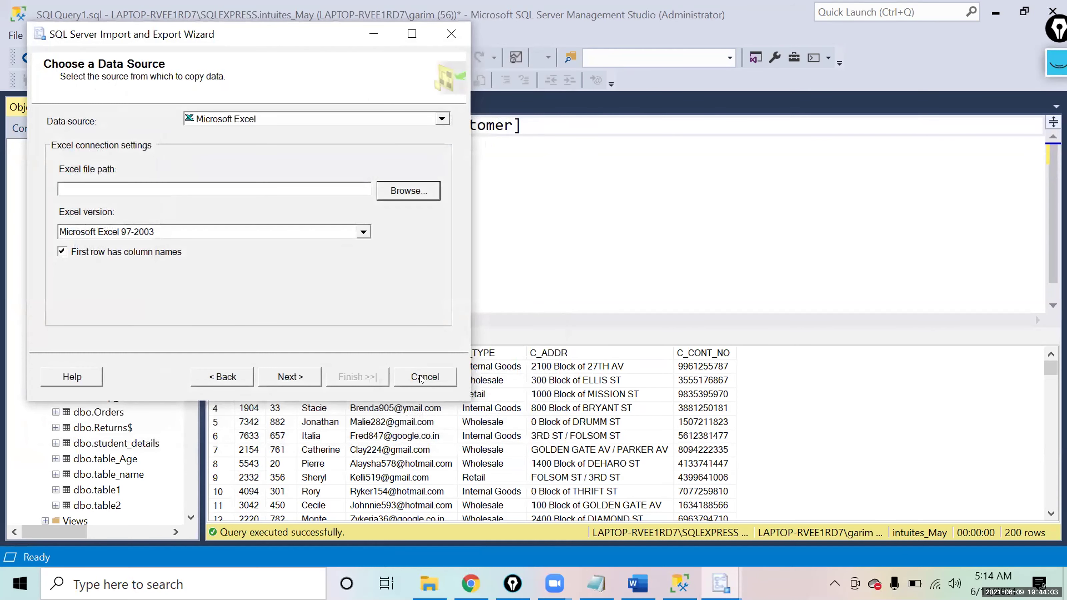
left_click(424, 377)
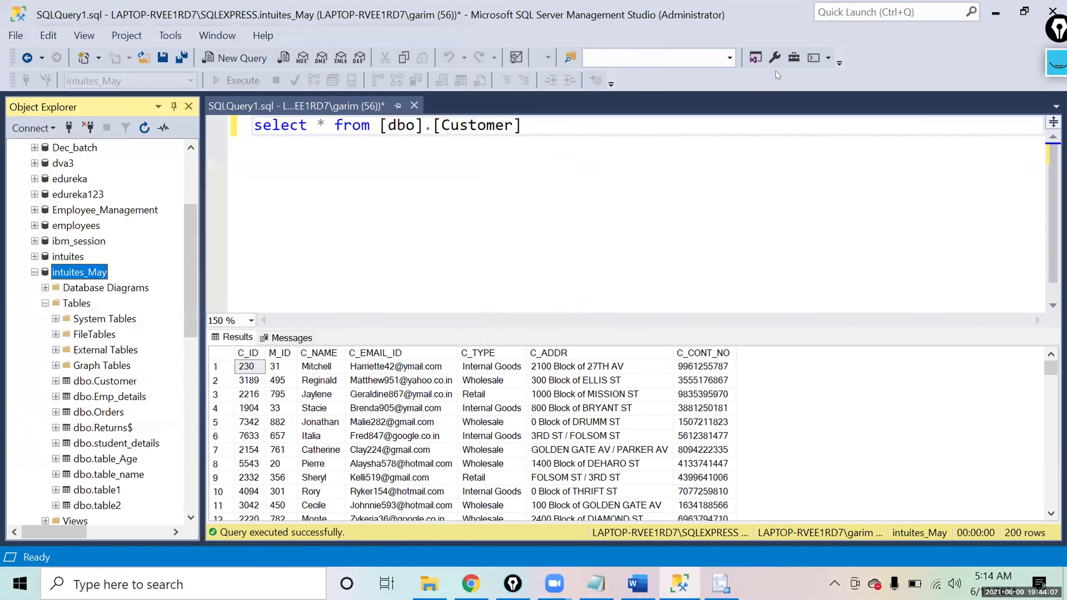
Step: Add the statement "delete from customer" below the select query and execute only that statement
left_click(612, 116)
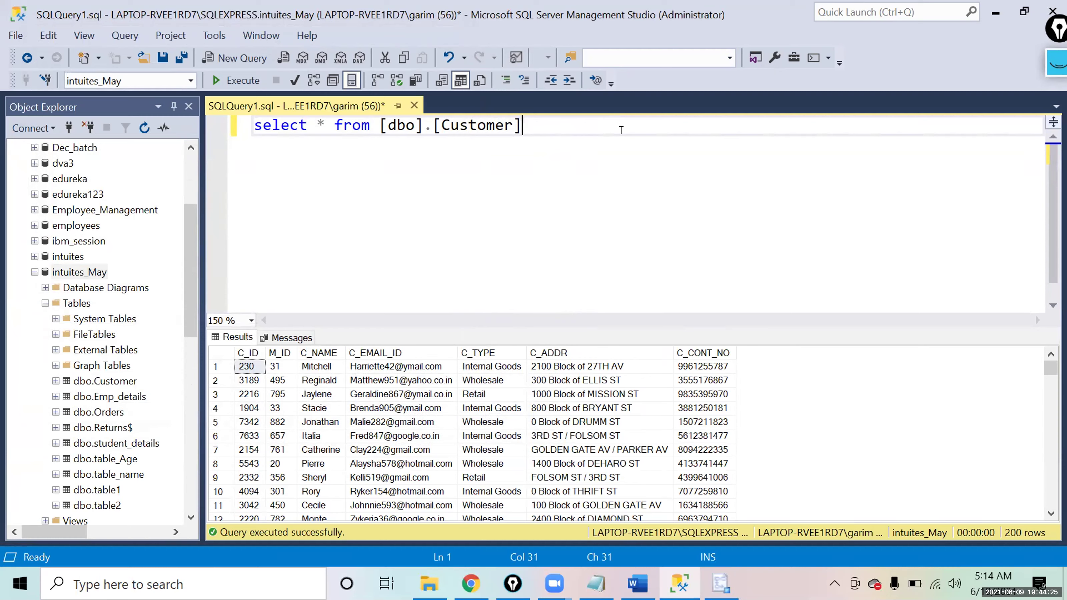
key("Return")
key("Return")
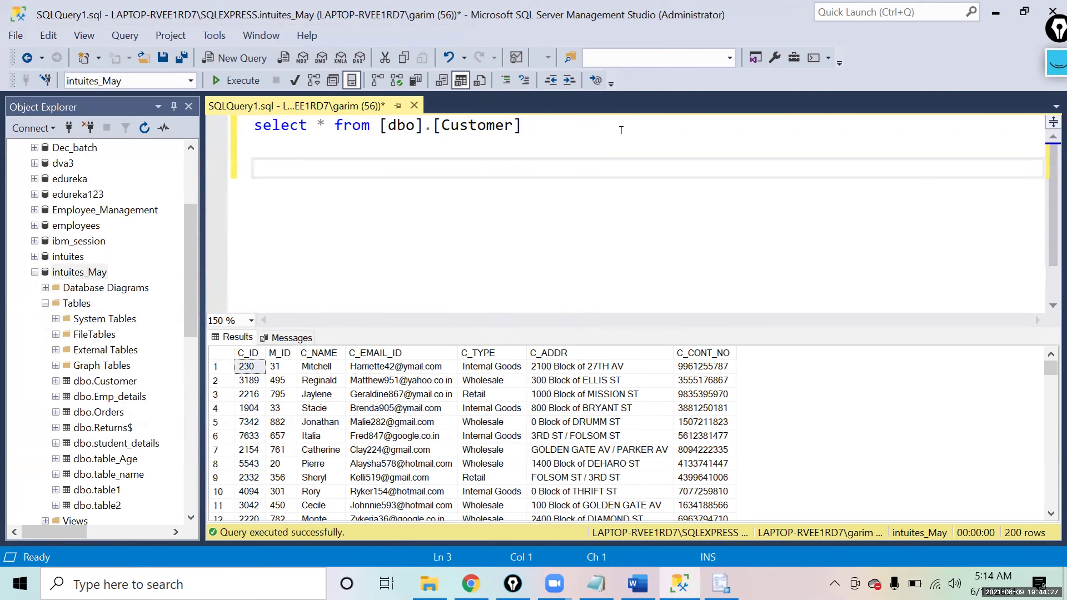
type("delete fro")
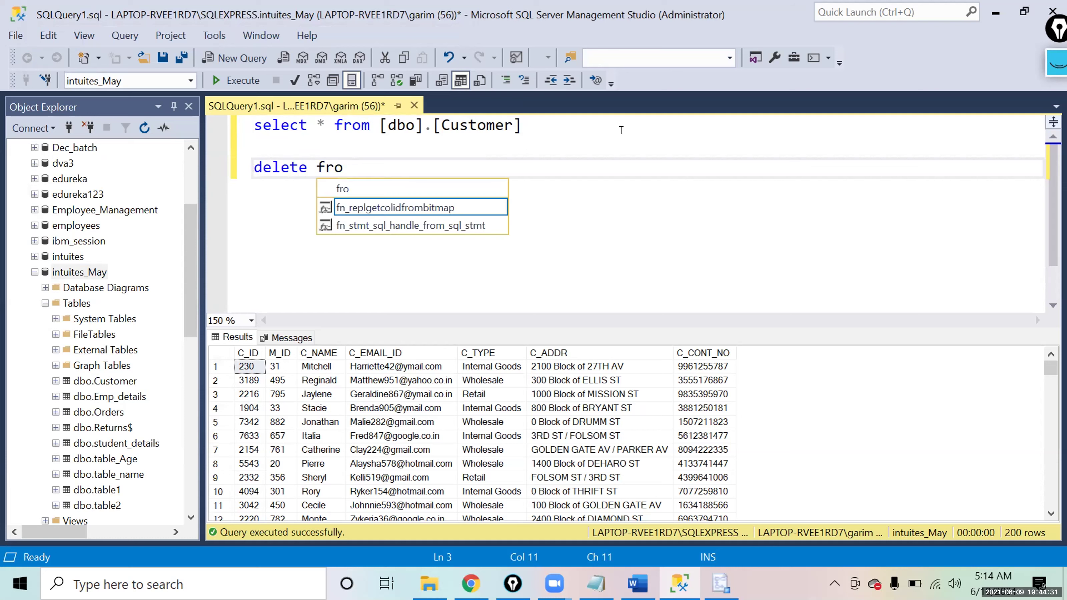
type("m")
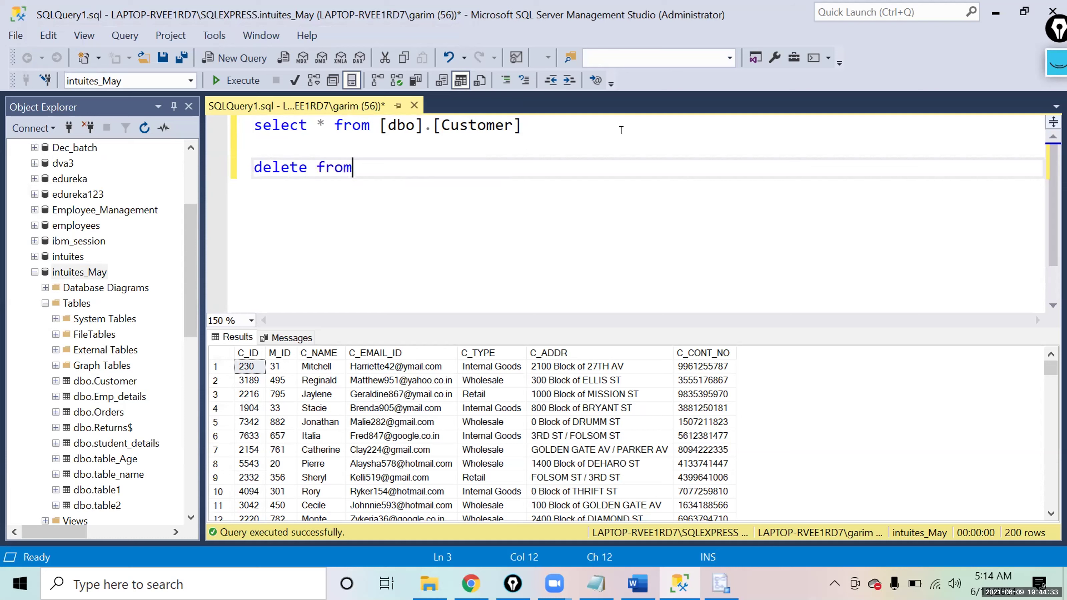
type(" customer")
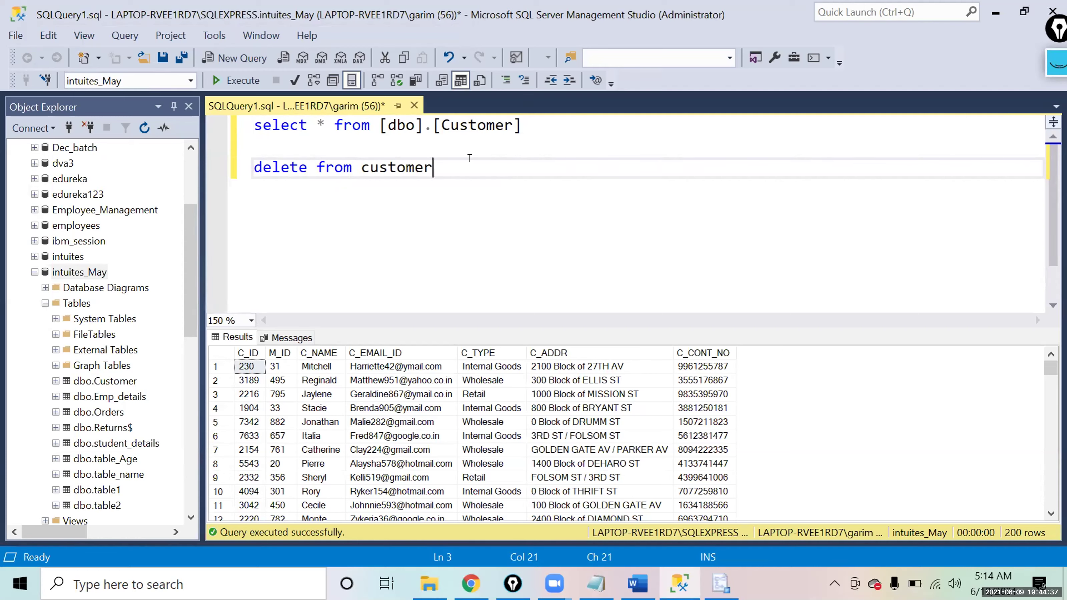
key("shift+Home")
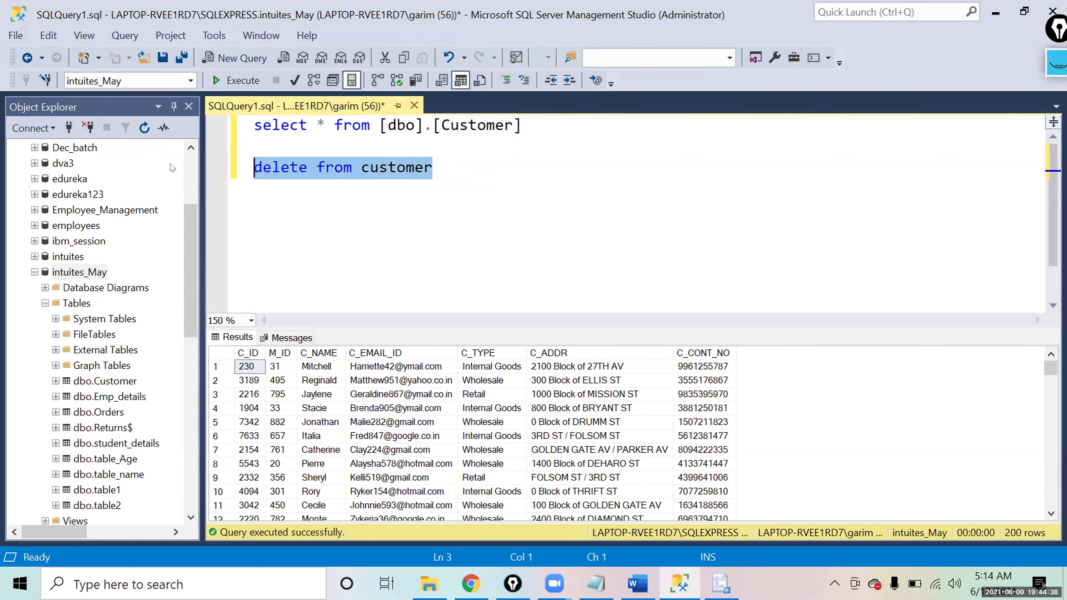
left_click(216, 81)
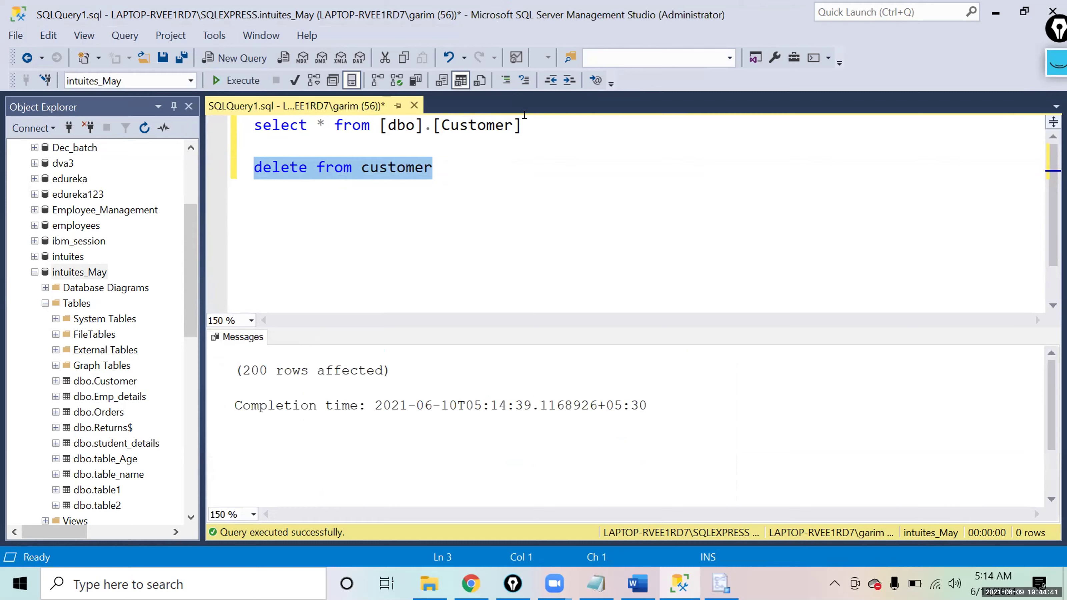
Step: Execute only the select statement on [dbo].[Customer] to check the table's contents
key("Up")
key("shift+Up")
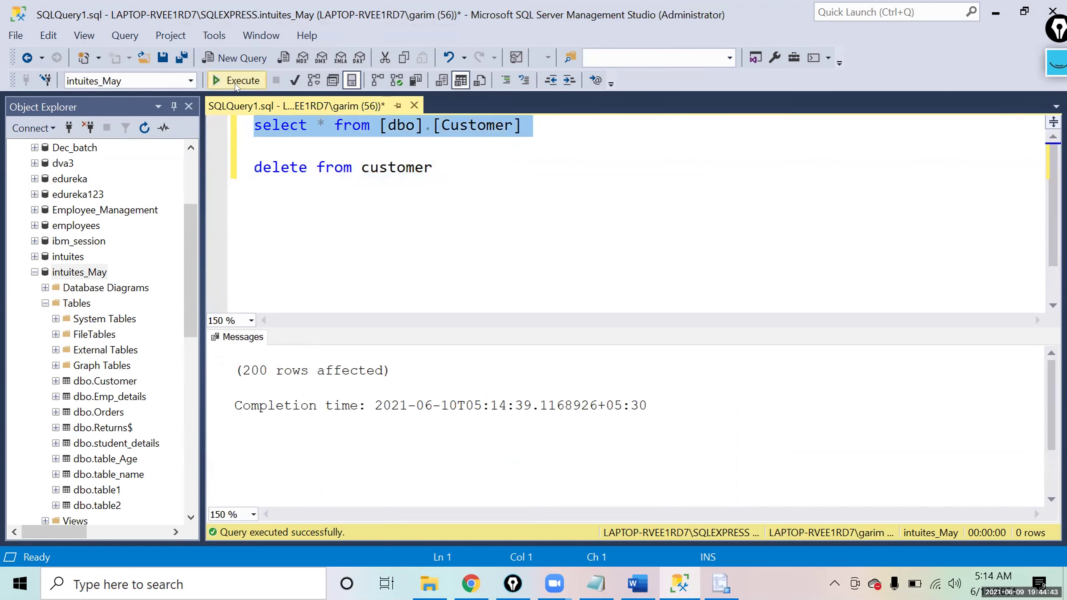
left_click(216, 81)
Step: Insert four extra blank lines between the select and delete statements in the query
key("ctrl+End")
key("Left")
key("Up")
key("Return")
key("Return")
key("Return")
key("Return")
key("Up")
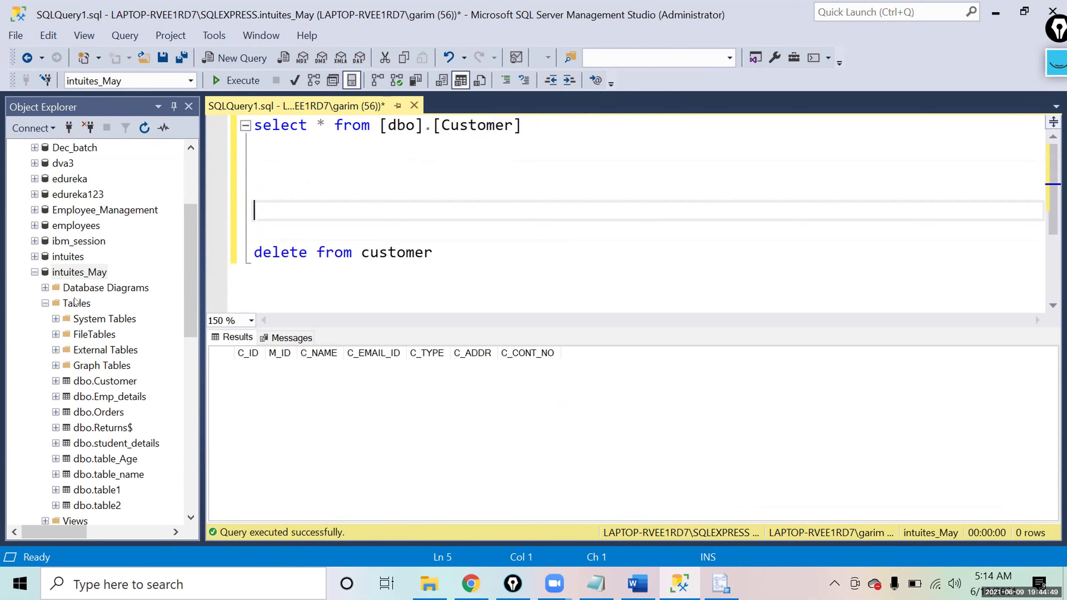
Step: Start the Import Data task for the intuites_May database with Flat File Source as the data source, and browse for its file
right_click(76, 271)
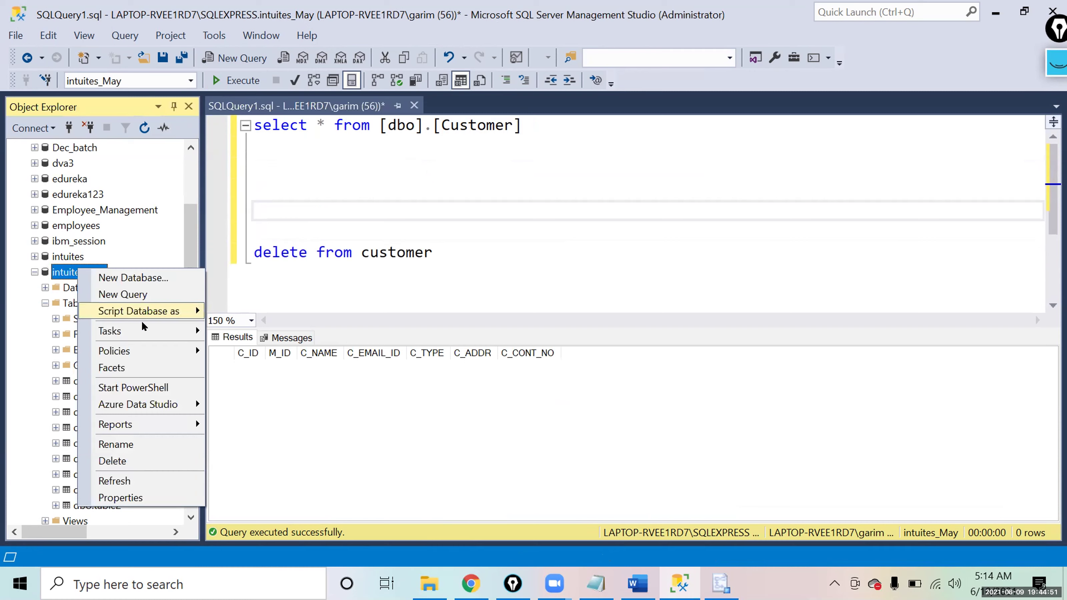
mouse_move(141, 331)
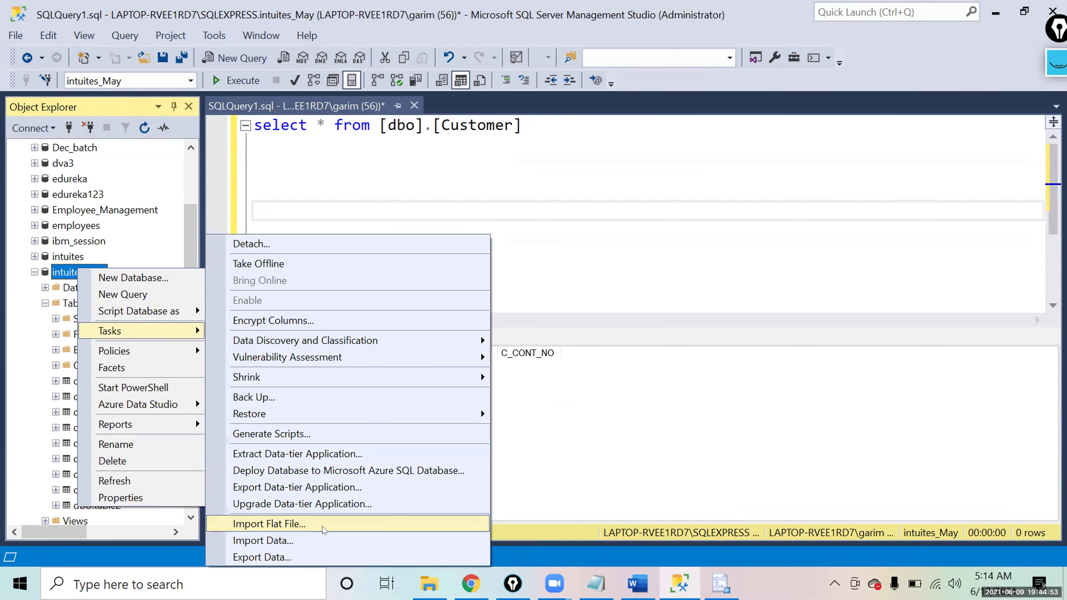
left_click(290, 539)
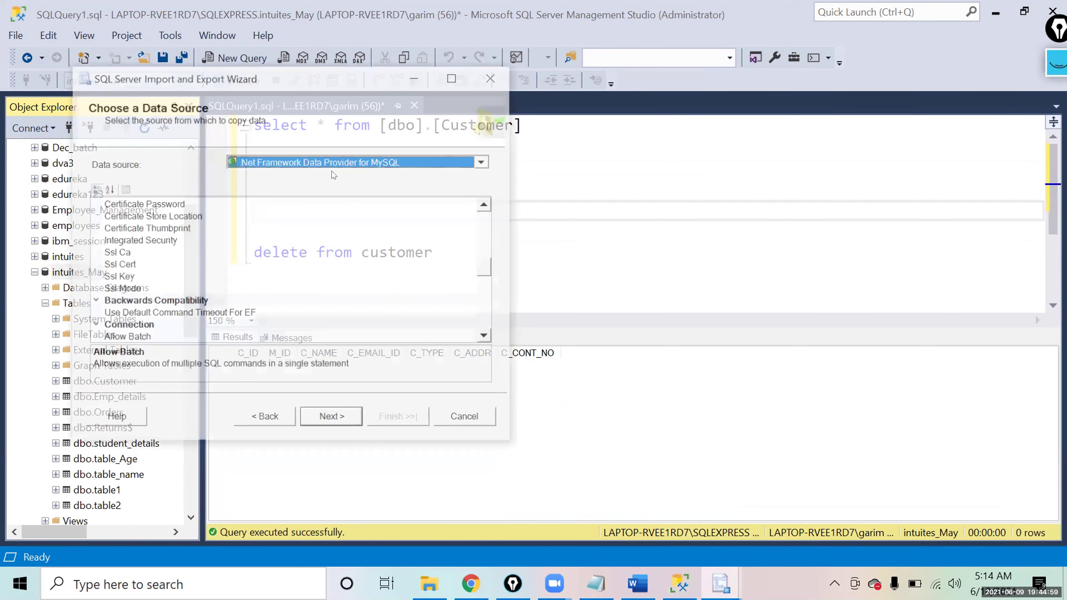
left_click(331, 159)
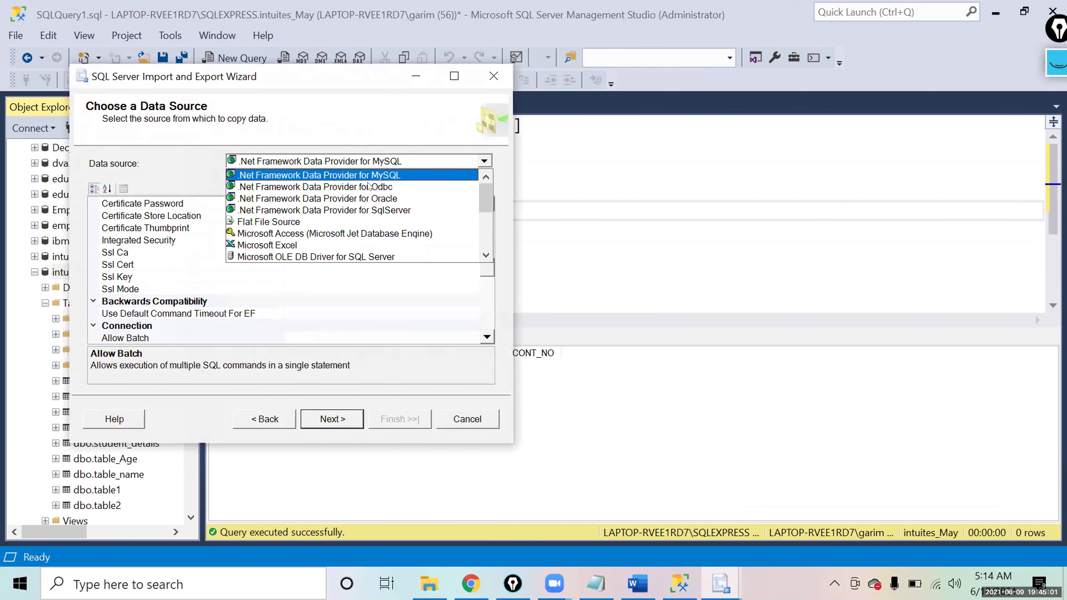
left_click(297, 223)
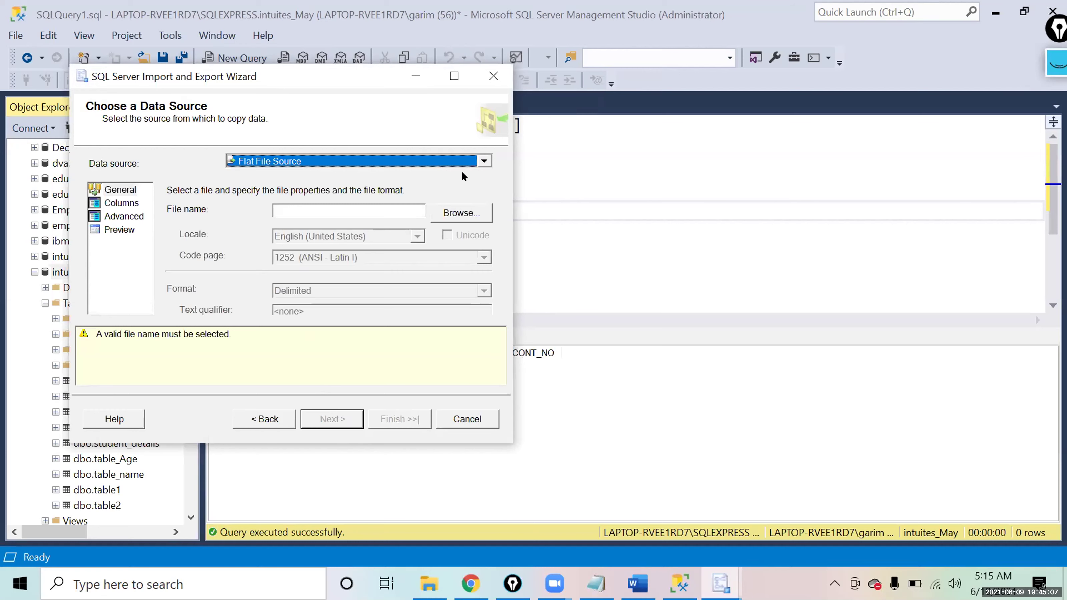
left_click(448, 213)
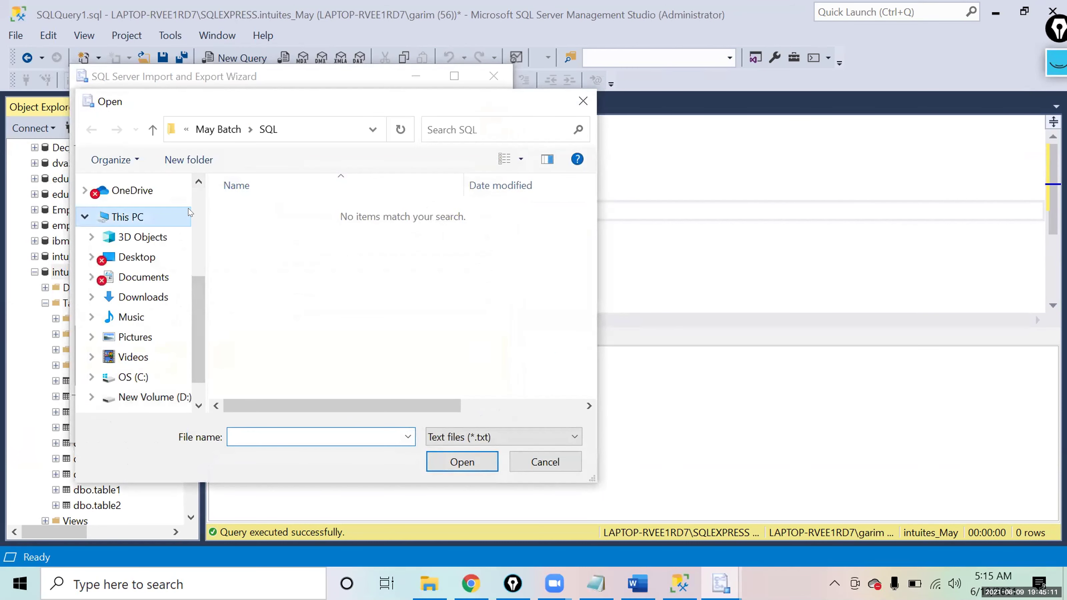
Step: Browse to New Volume (D:) and open the Intuites folder
left_click(189, 213)
scroll(336, 336, "down", 5)
left_click(271, 389)
double_click(315, 389)
key("i")
key("i")
key("i")
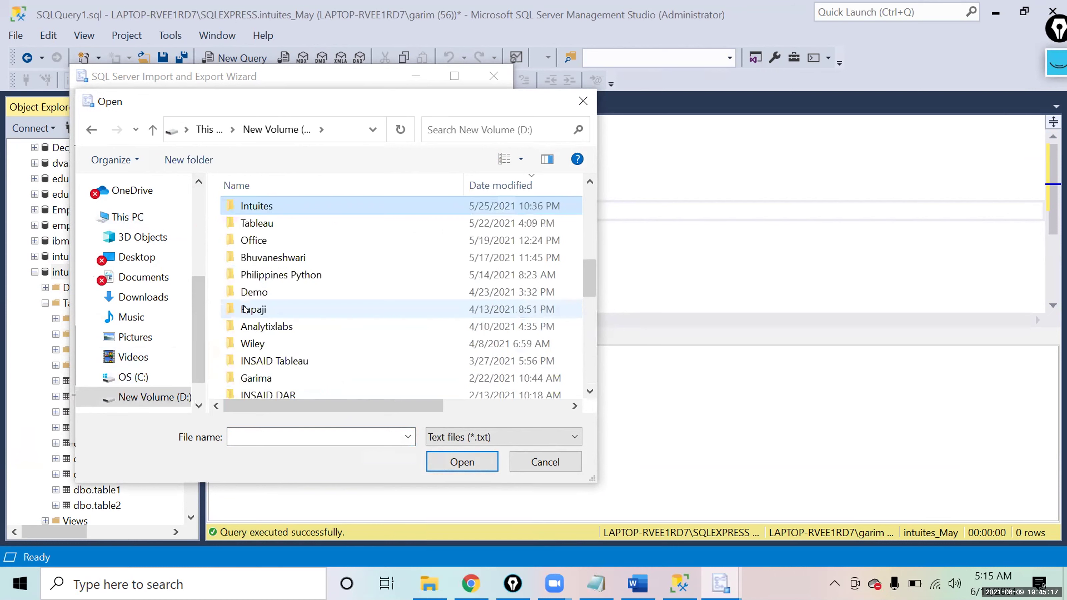
key("Return")
Step: Go into the May Batch folder and open its SQL subfolder
key("p")
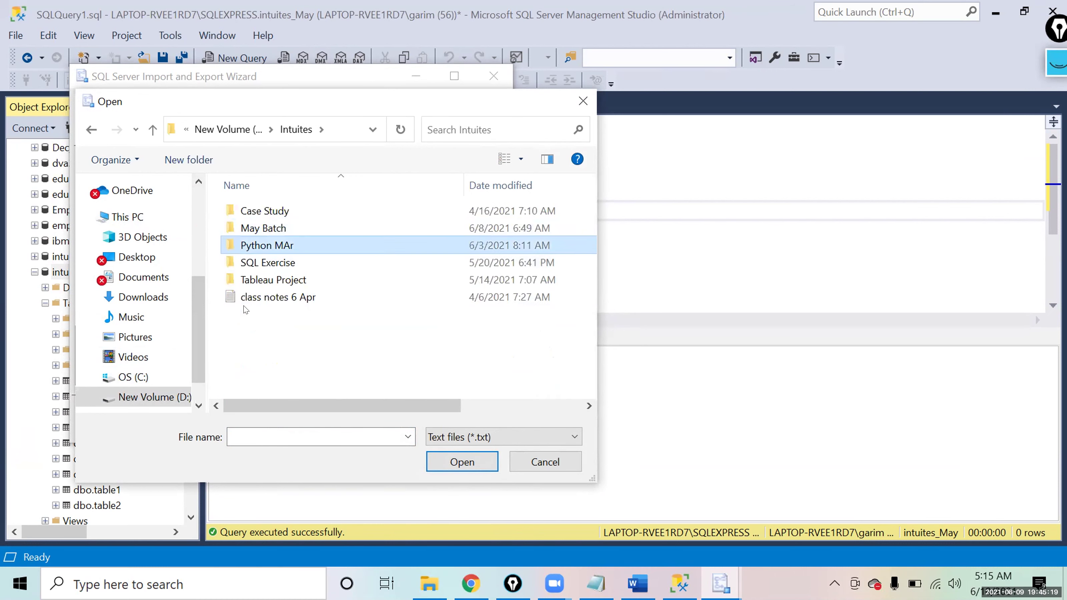
key("s")
key("Up")
key("Up")
key("Return")
key("Down")
key("Down")
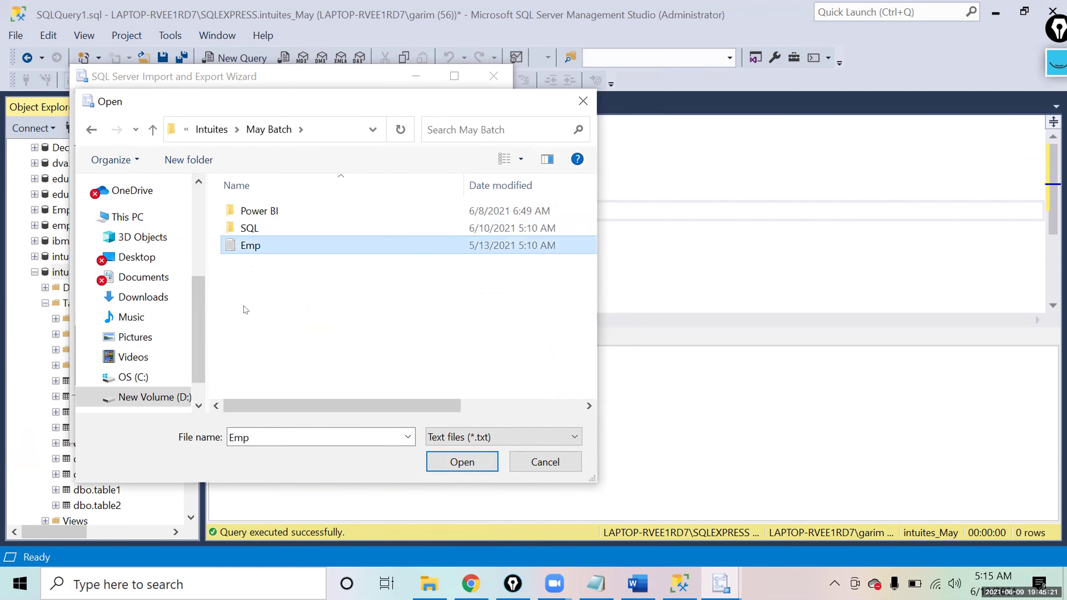
key("p")
key("Return")
key("BackSpace")
key("Down")
key("Return")
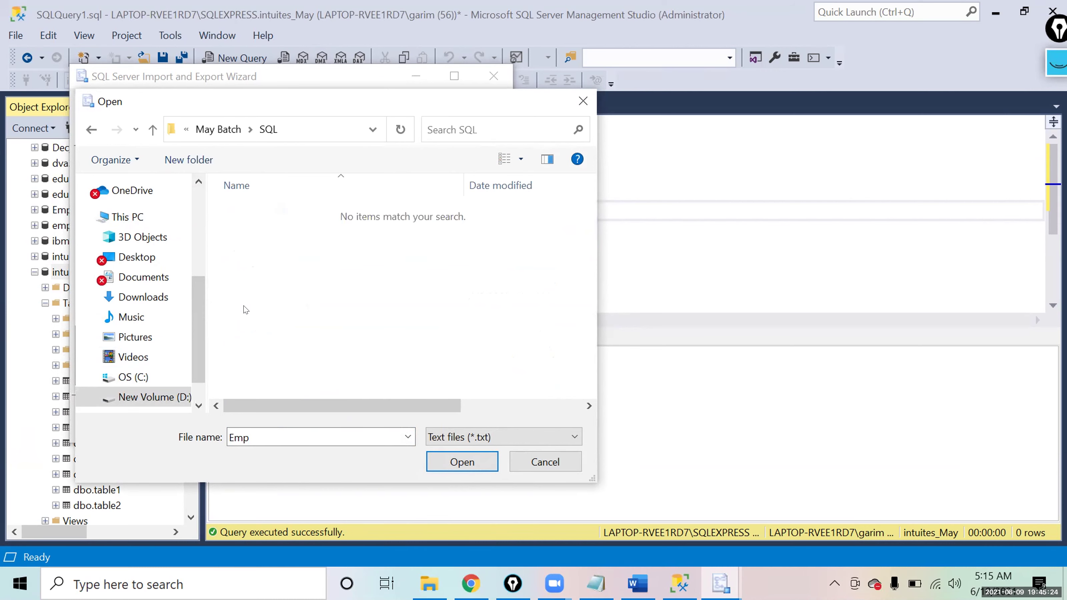
Step: Show all file types in the SQL folder and open the Customer file as the flat file source
left_click(455, 433)
left_click(459, 467)
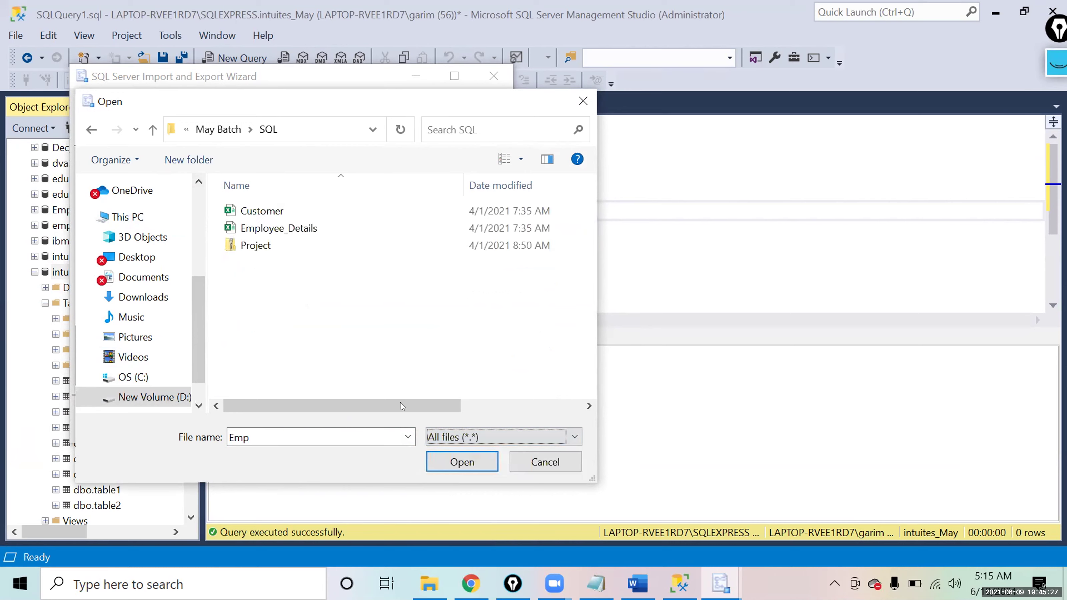
left_click(270, 211)
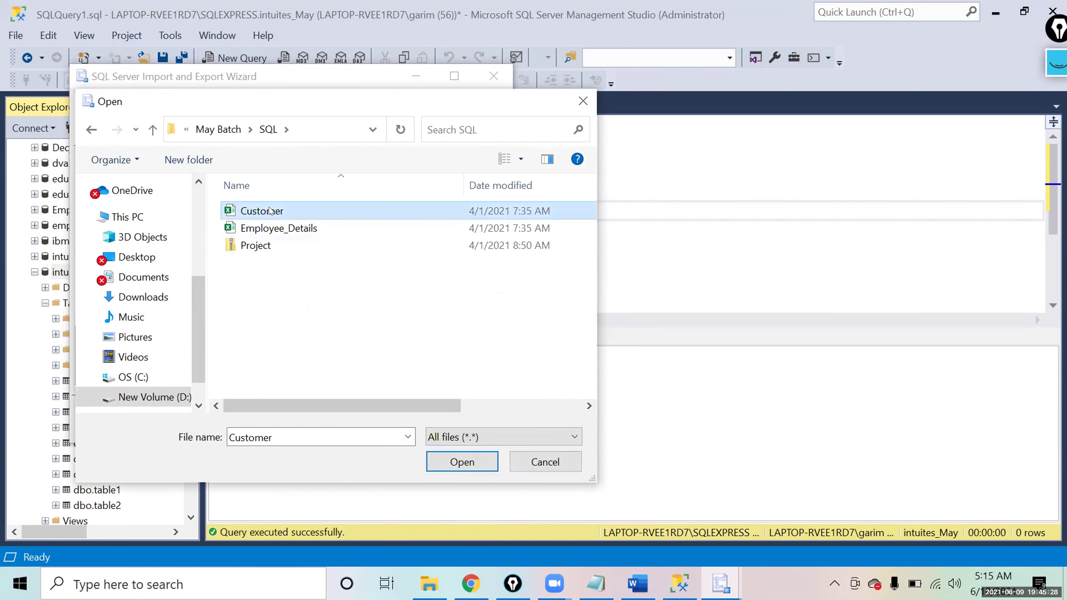
left_click(459, 469)
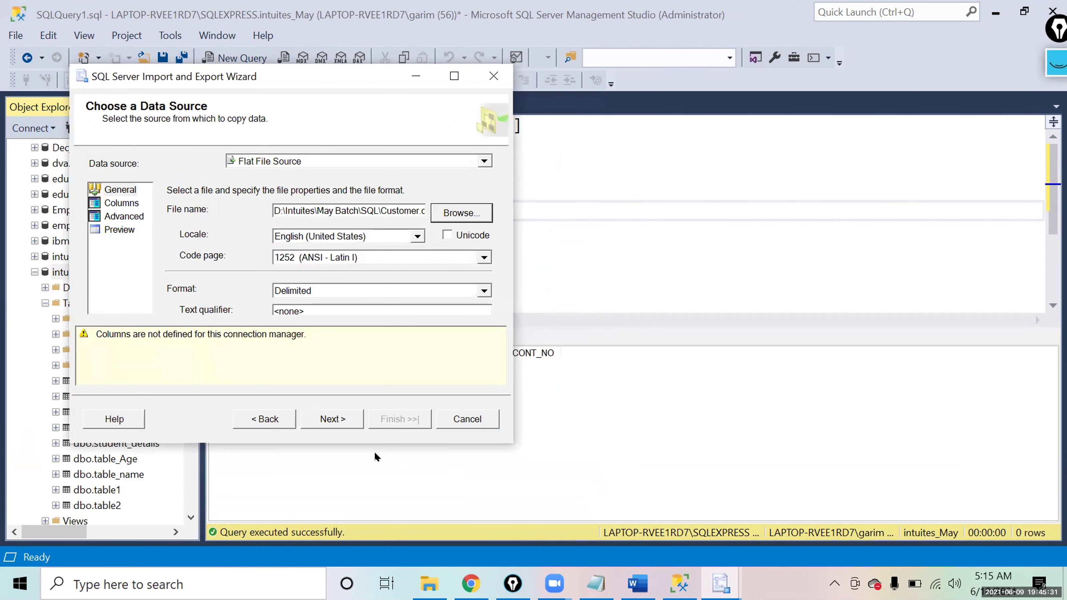
Step: Check the Customer file's columns, then set the import destination to SQL Server Native Client 11.0 and continue to the source table selection
left_click(103, 202)
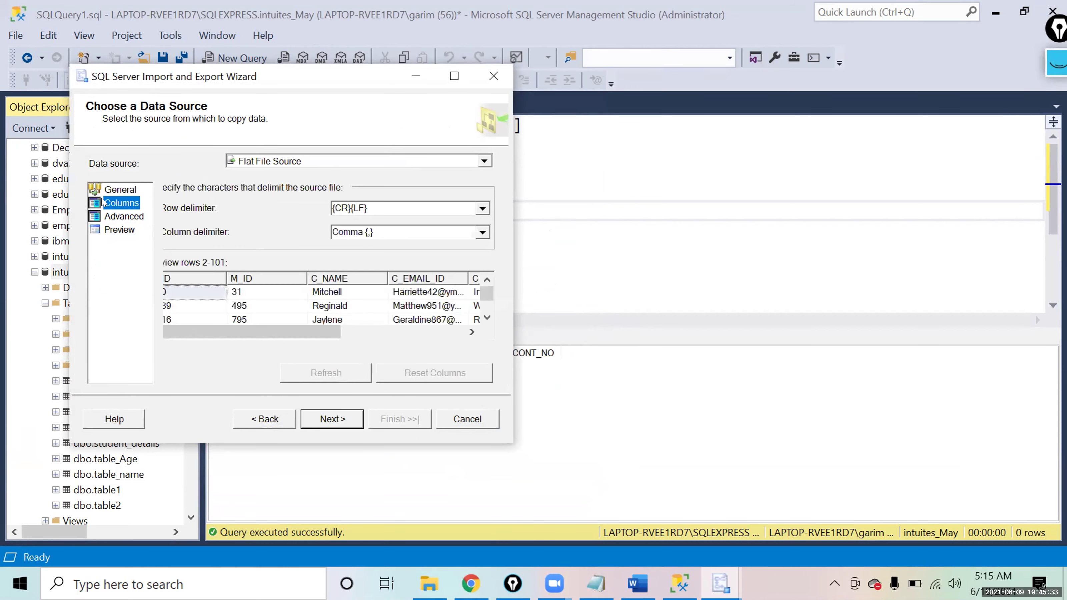
left_click(337, 418)
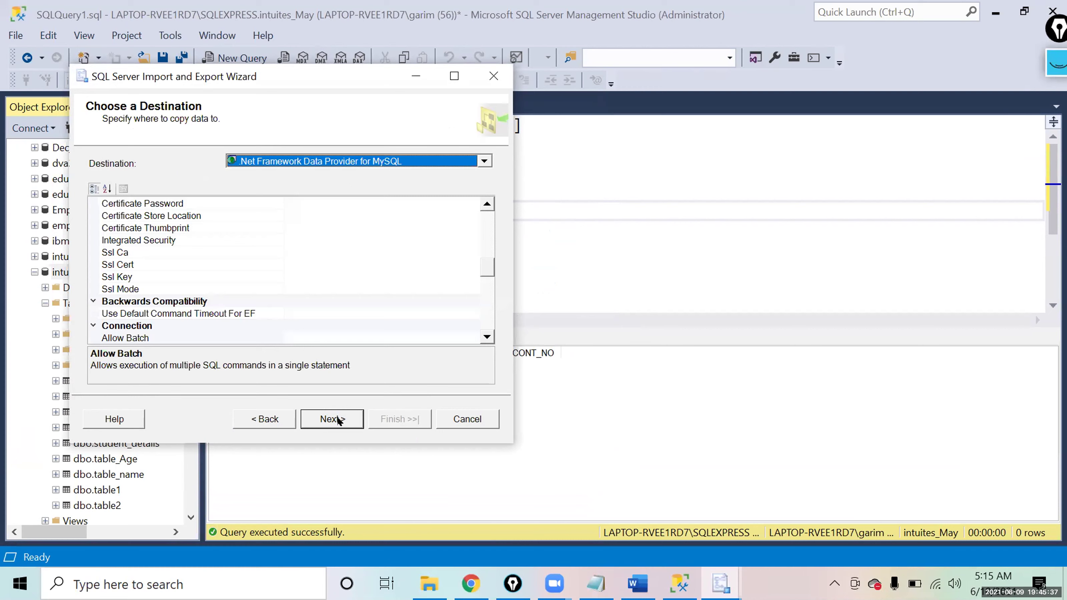
left_click(447, 164)
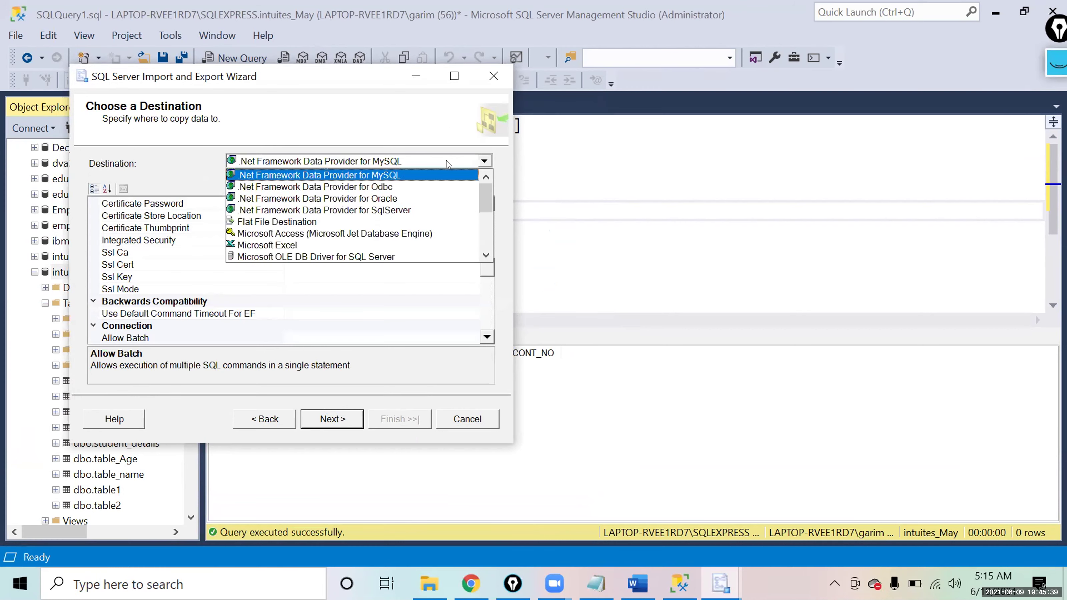
scroll(486, 246, "down", 3)
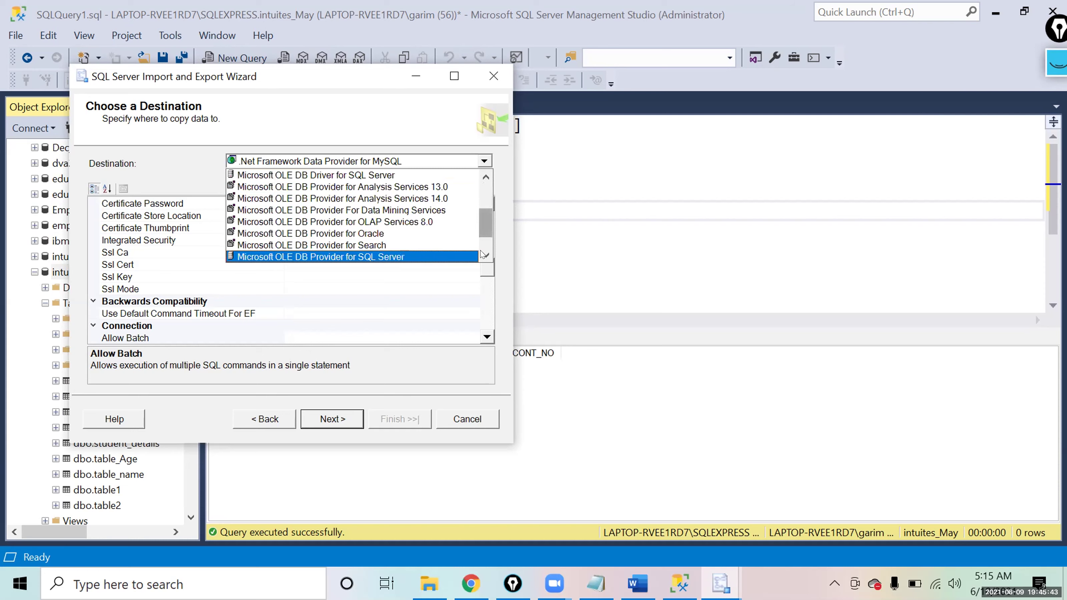
scroll(457, 257, "down", 1)
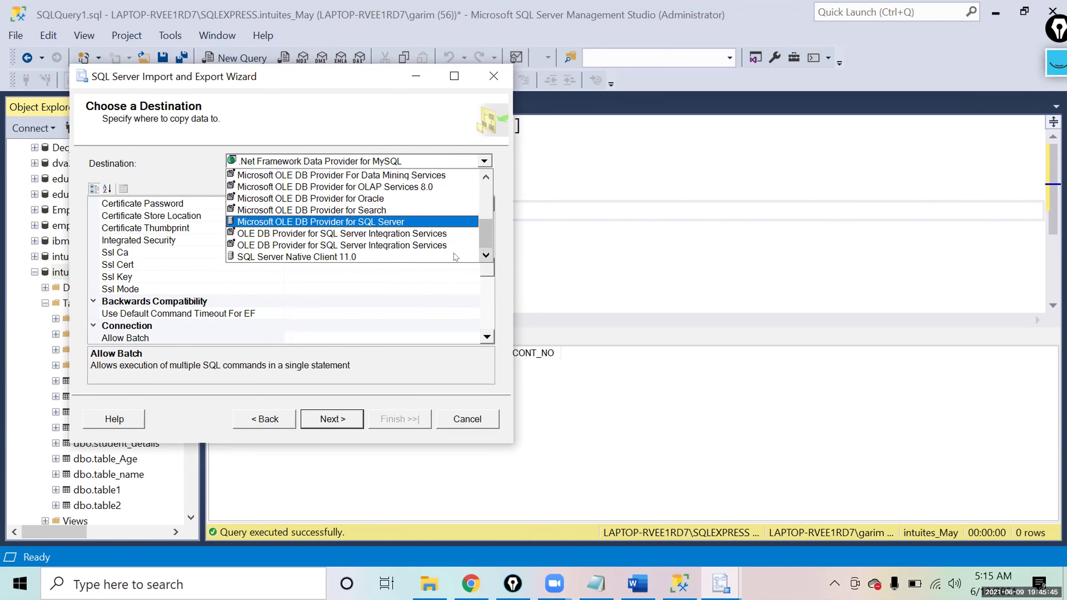
left_click(347, 256)
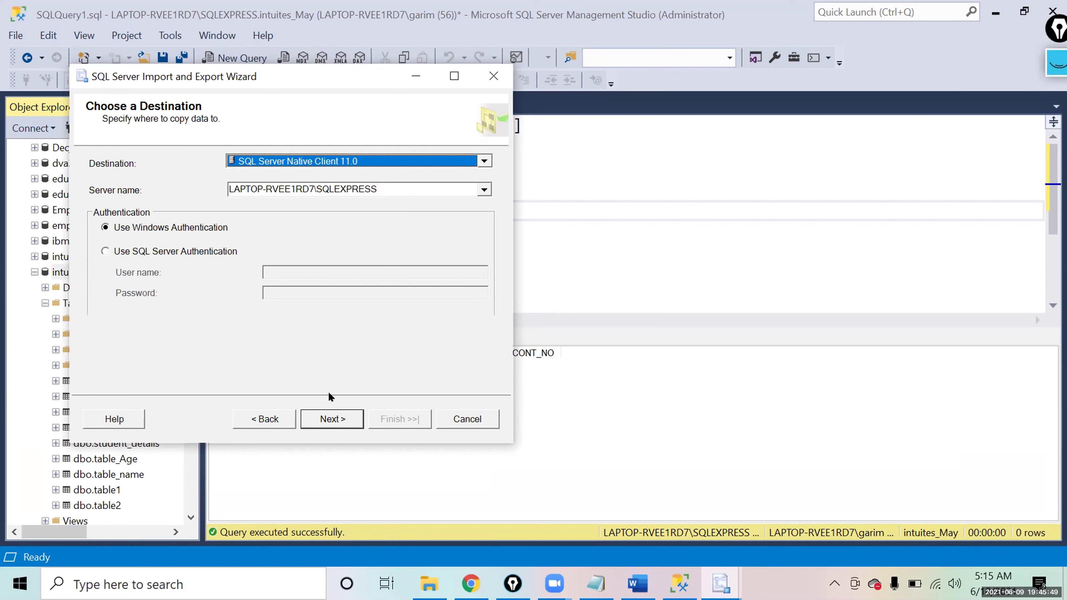
left_click(325, 412)
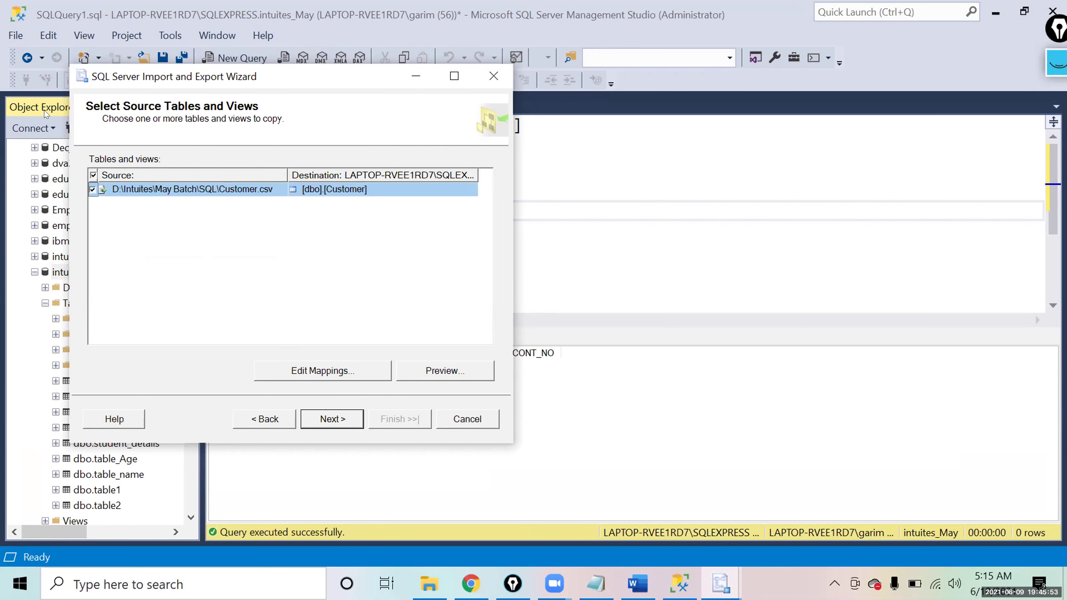
Step: Review the column mappings from Customer.csv to dbo.Customer, including the destination choices for C_ID, and accept them
left_click(342, 373)
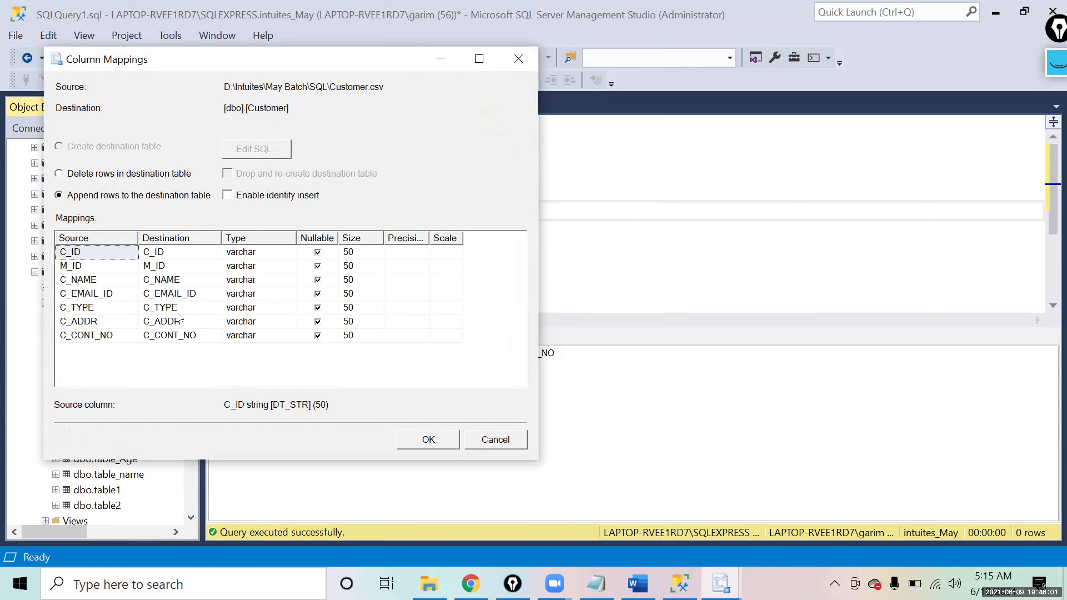
left_click(187, 255)
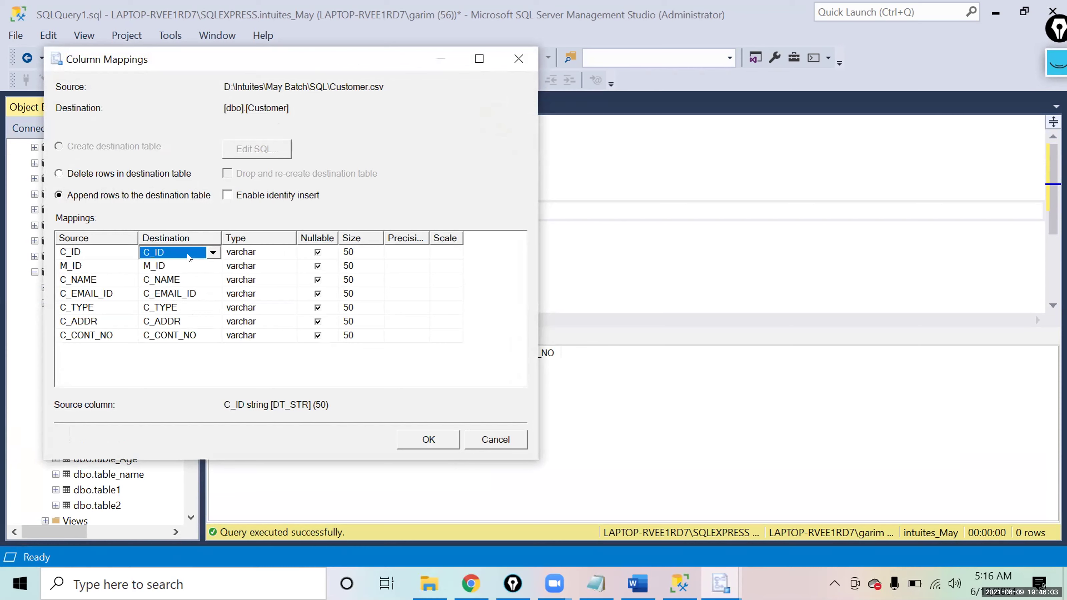
left_click(206, 254)
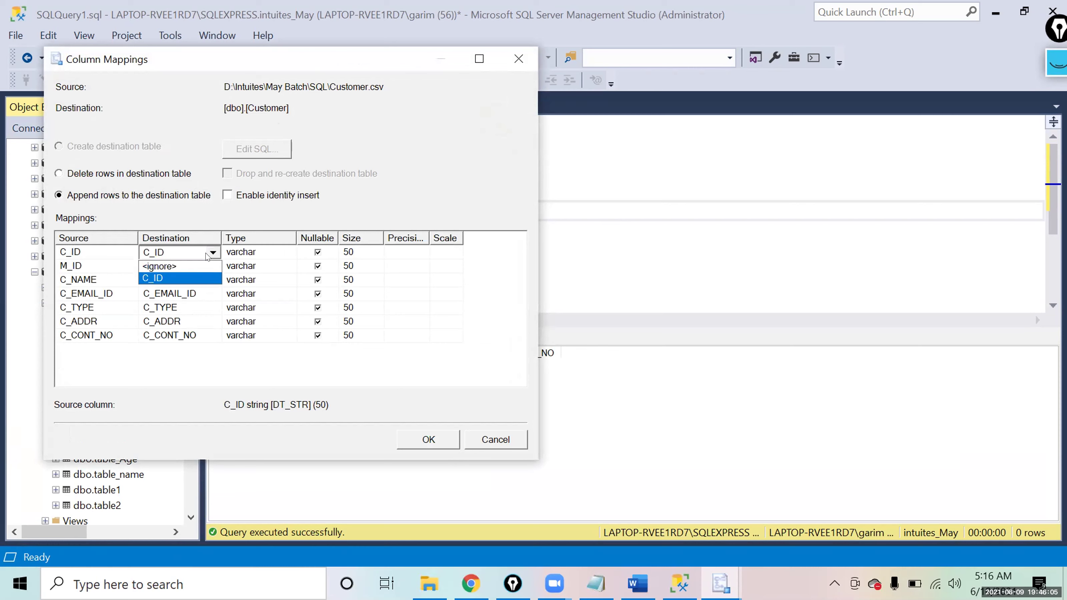
left_click(207, 255)
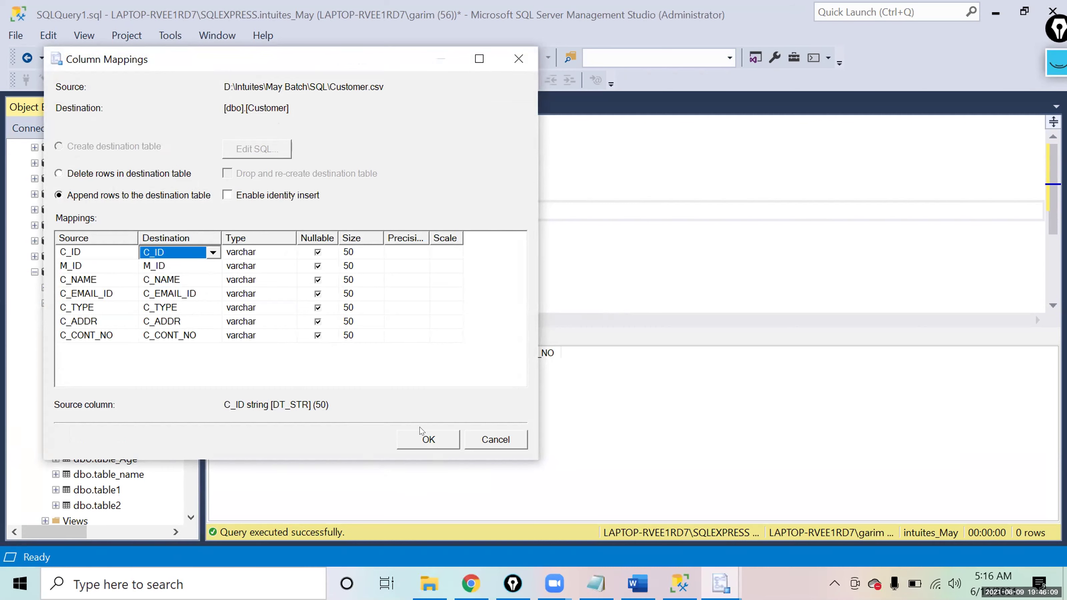
left_click(428, 439)
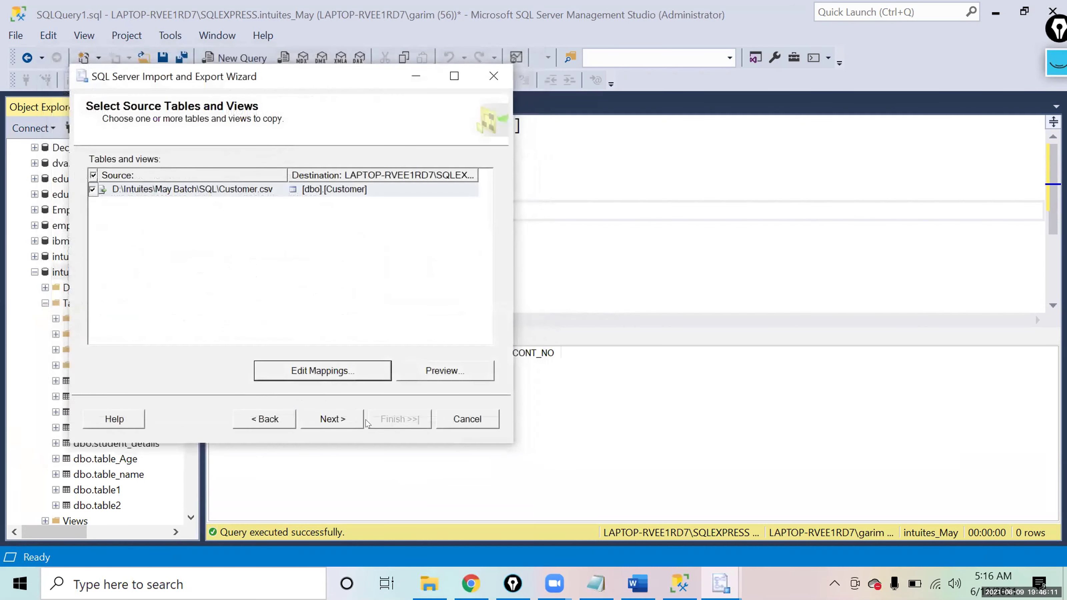
Step: Run the import of Customer.csv into dbo.Customer immediately, without saving an SSIS package, and close the wizard
left_click(332, 324)
left_click(234, 193)
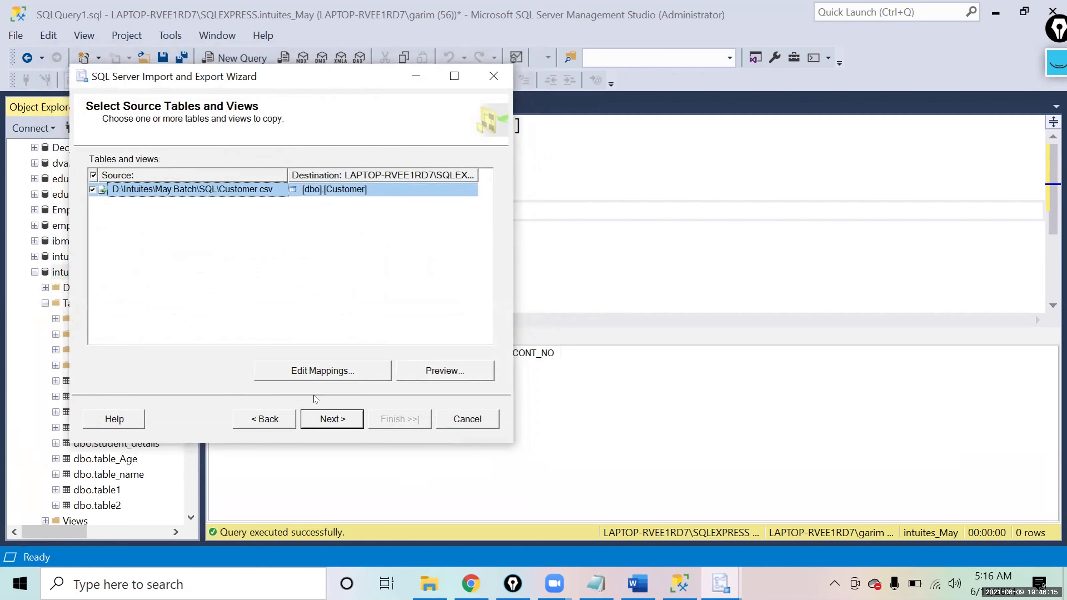
left_click(324, 414)
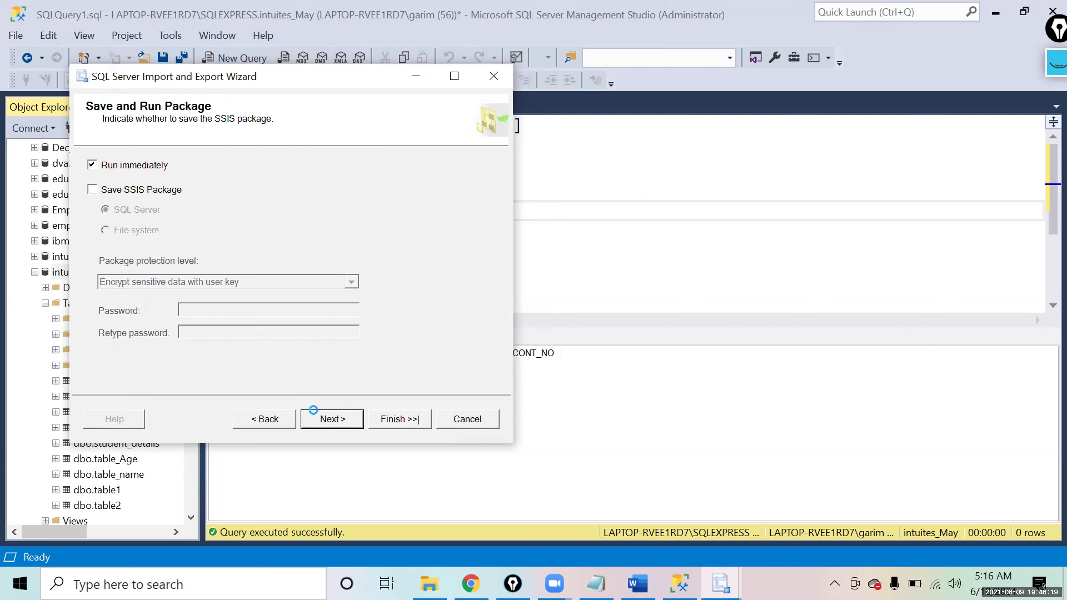
left_click(317, 417)
left_click(411, 419)
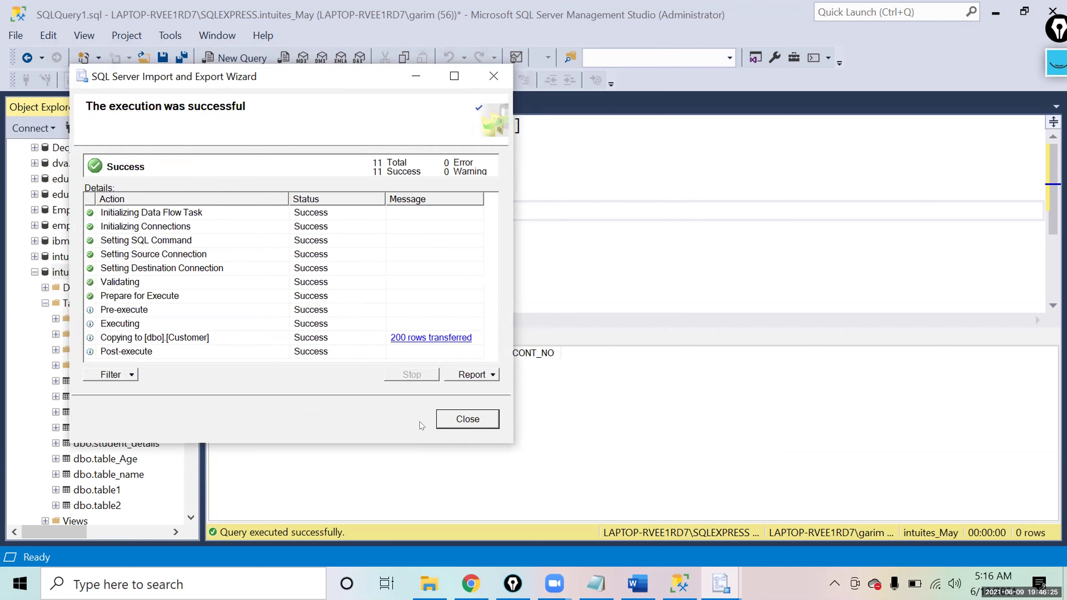
left_click(493, 76)
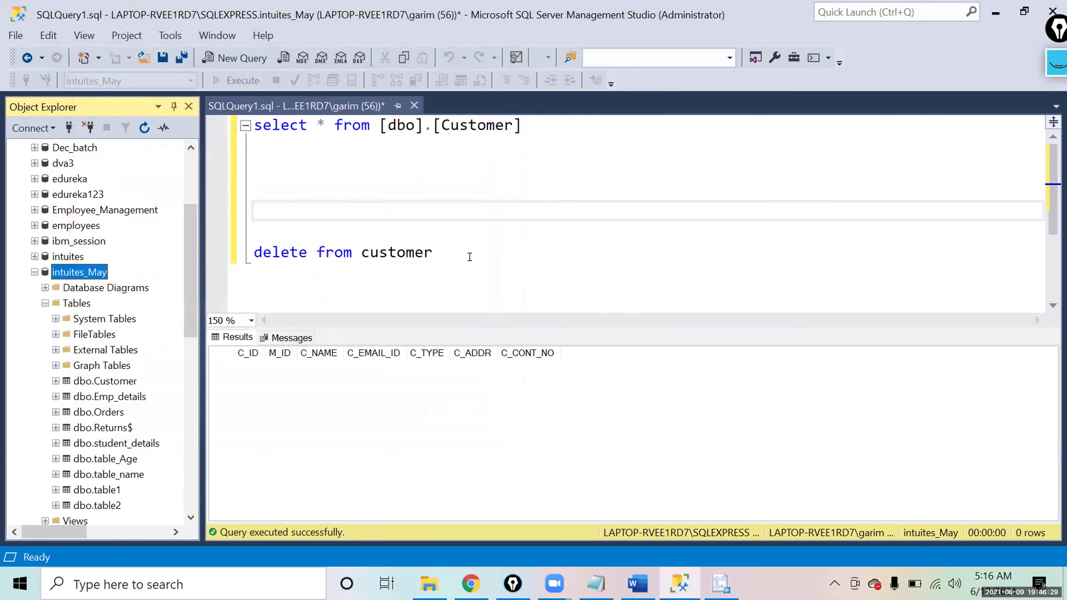
Step: Run only the select query on dbo.Customer to view the imported rows
left_click(470, 257)
left_click_drag(470, 257, 255, 234)
left_click(553, 124)
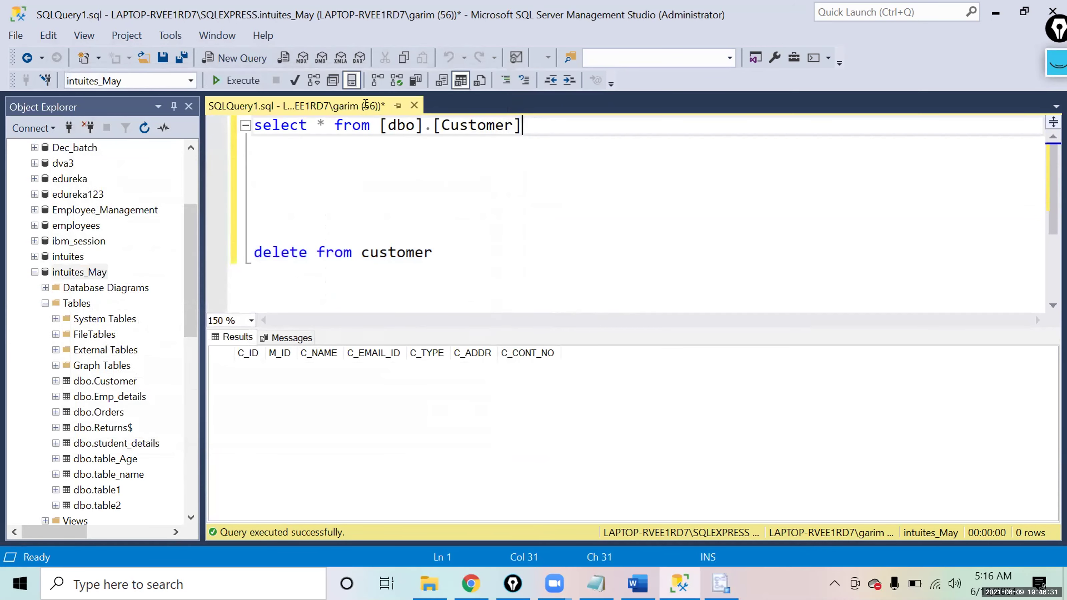
left_click_drag(523, 124, 254, 125)
left_click(228, 80)
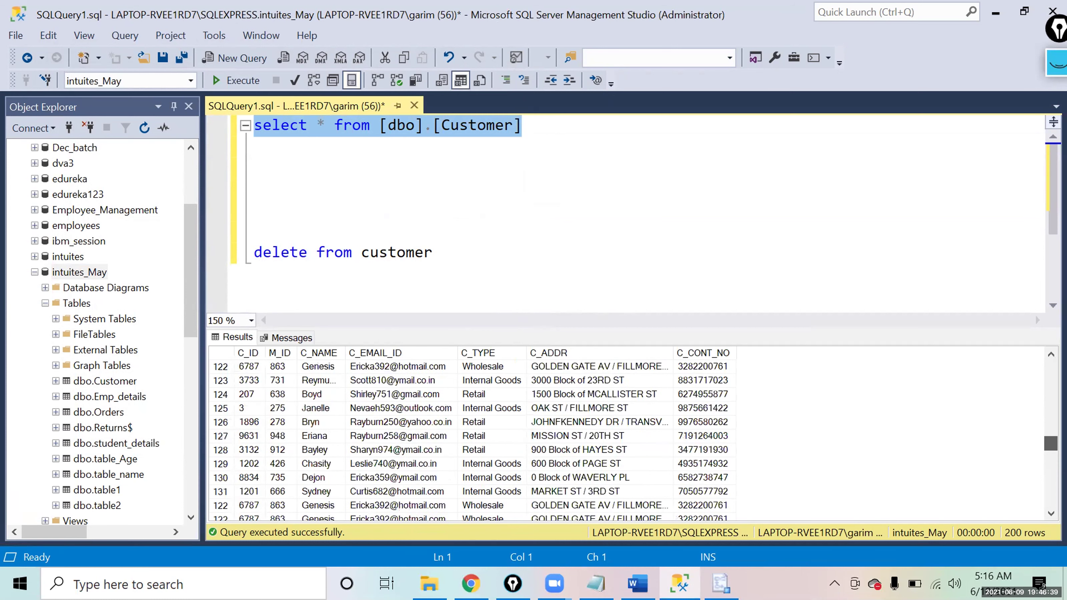
left_click(530, 142)
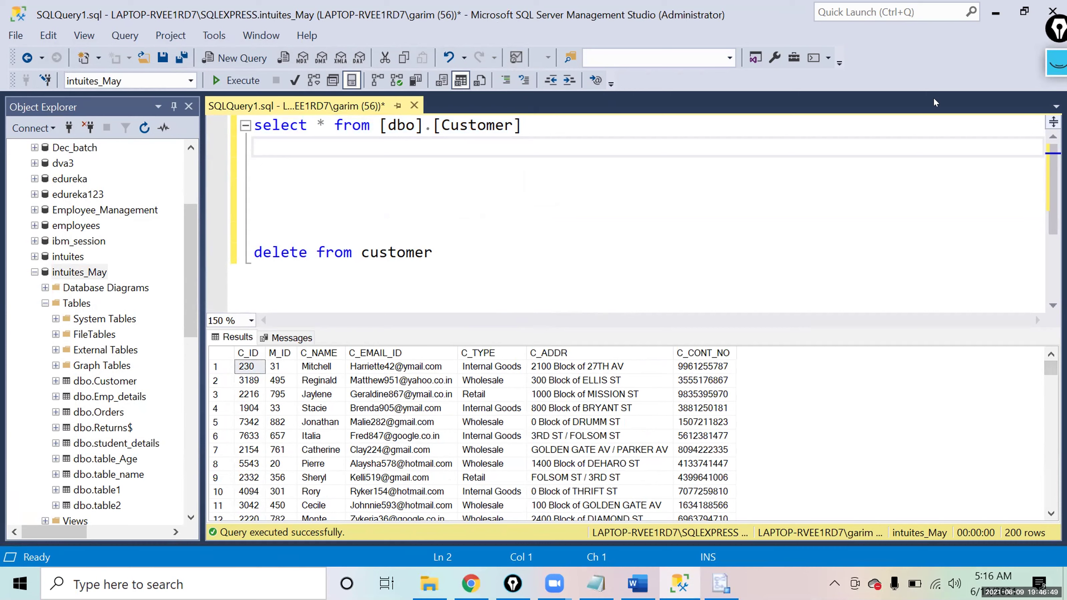
left_click(663, 120)
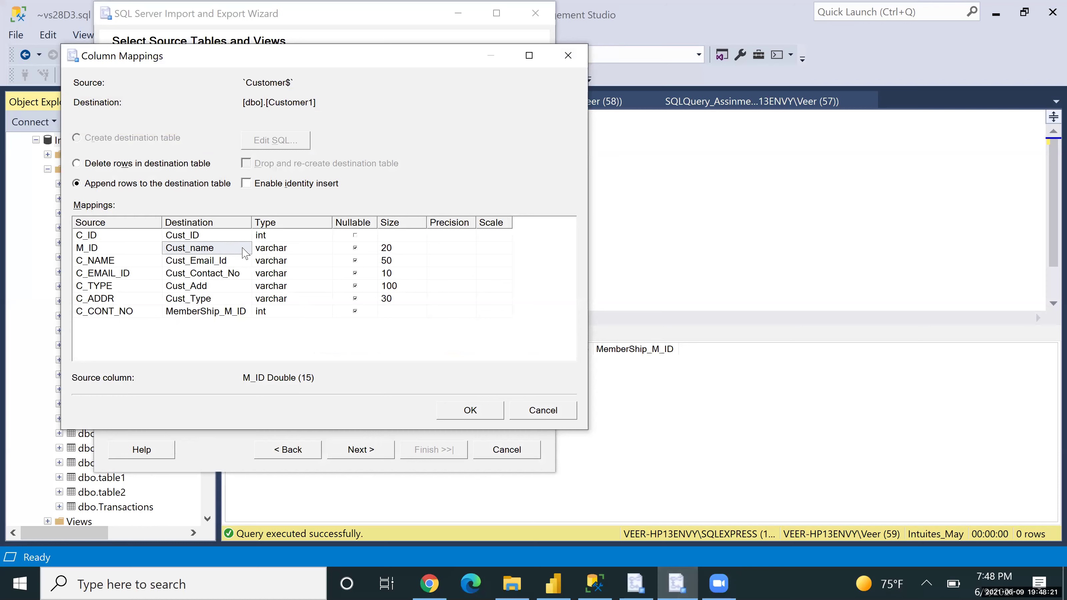
Step: Examine which destination columns are offered for the M_ID and C_NAME source columns in the Customer1 mappings
left_click(243, 249)
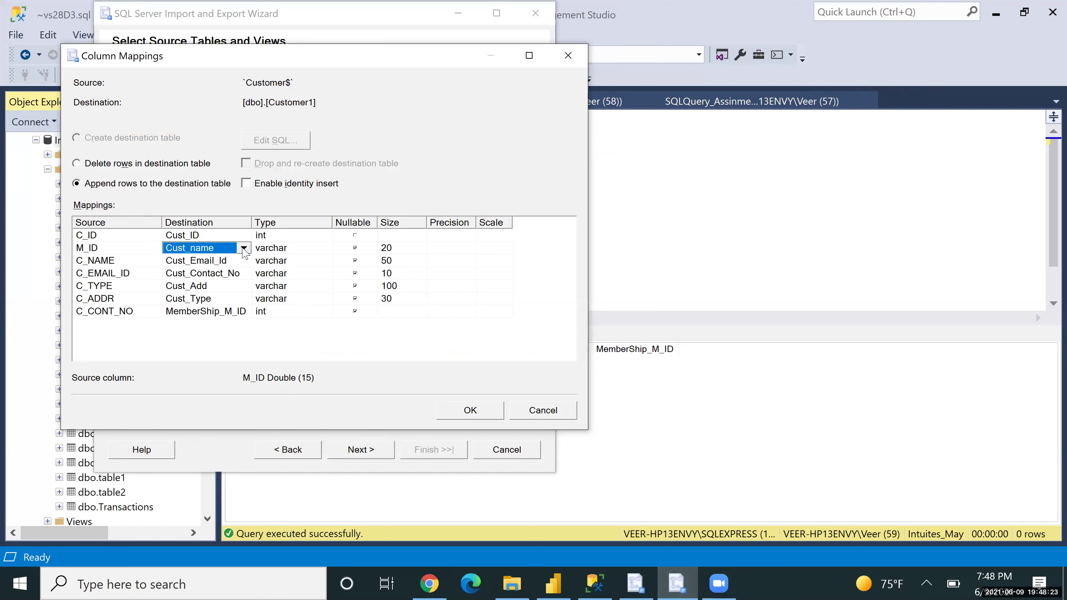
left_click(244, 248)
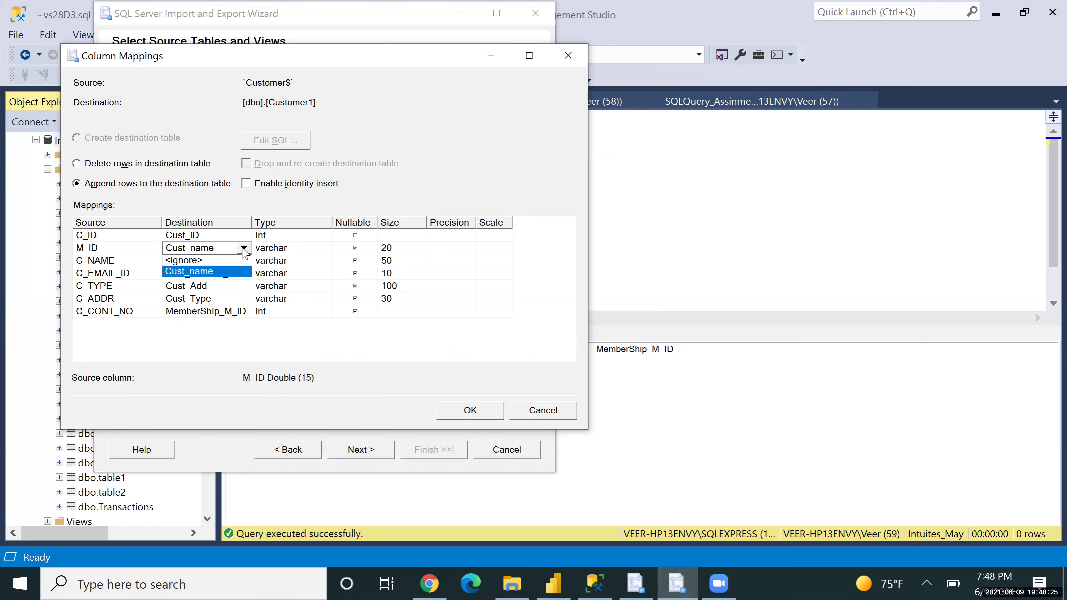
left_click(342, 261)
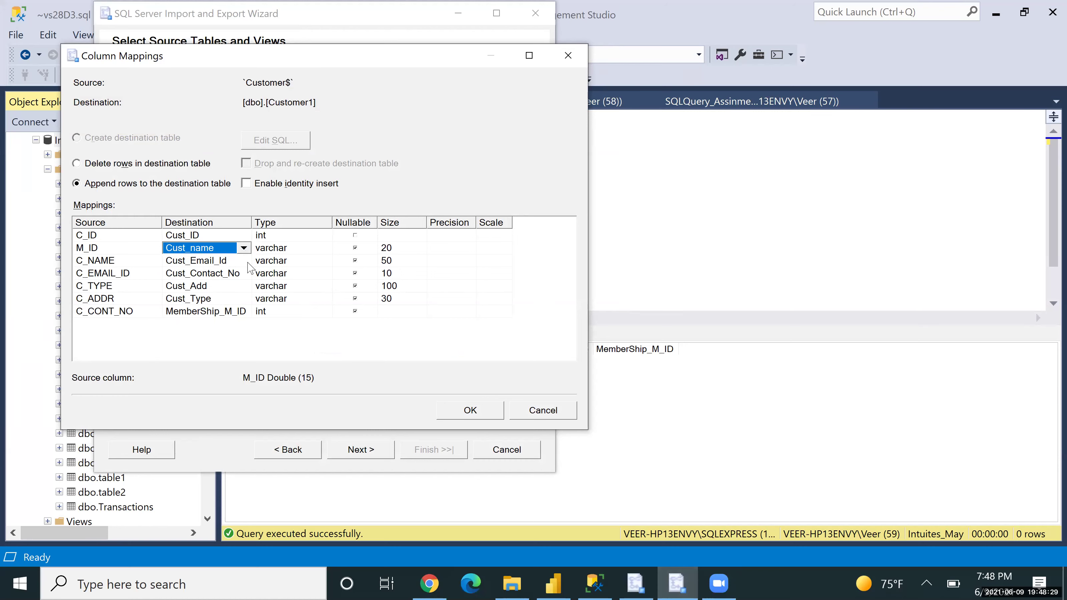
left_click(246, 261)
left_click(245, 267)
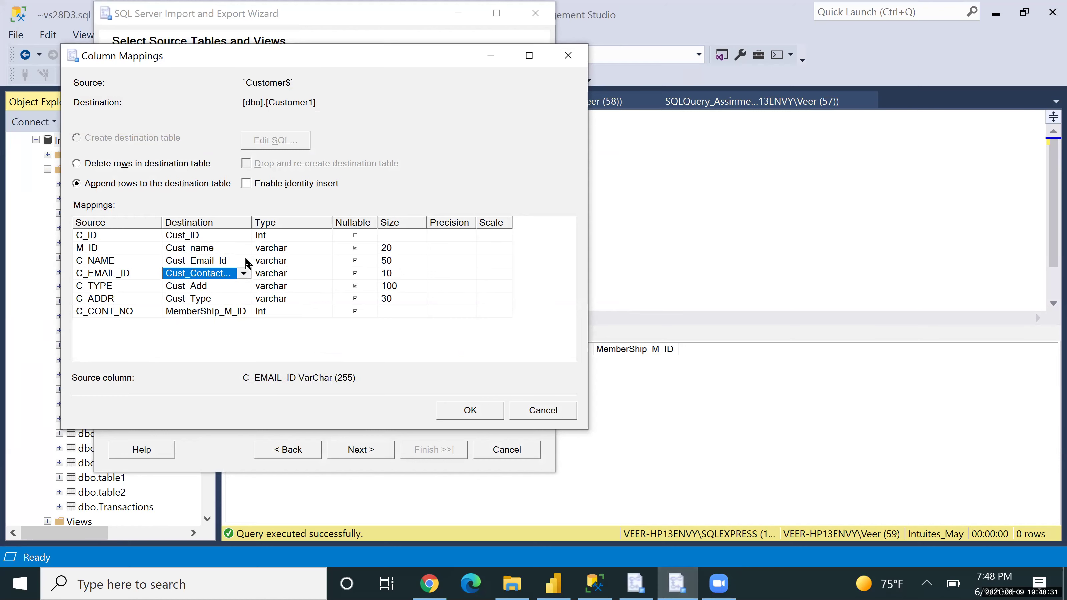
left_click(247, 261)
left_click(244, 260)
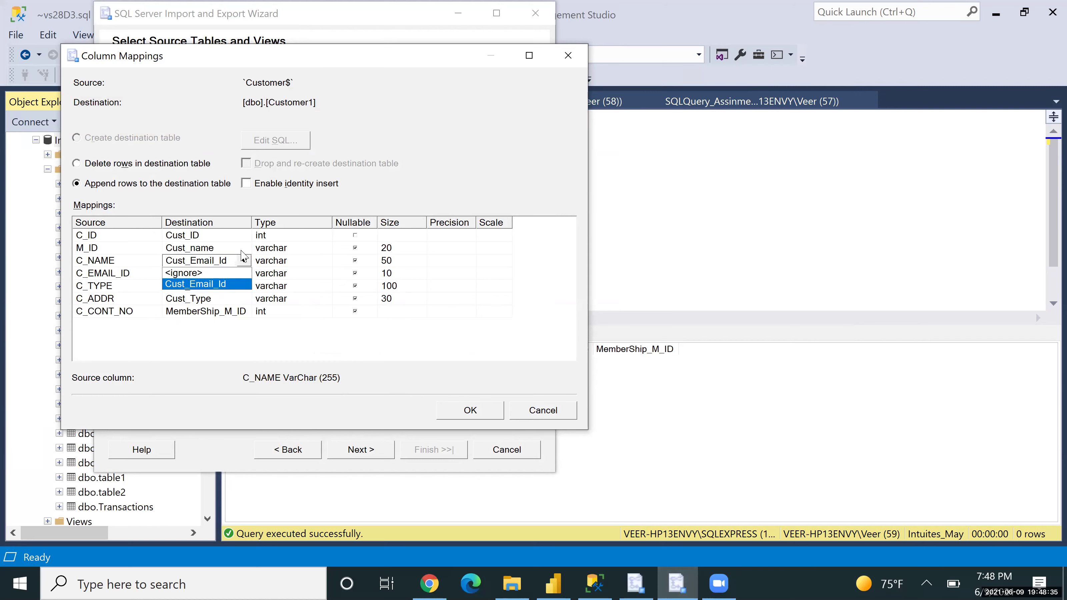
left_click(245, 257)
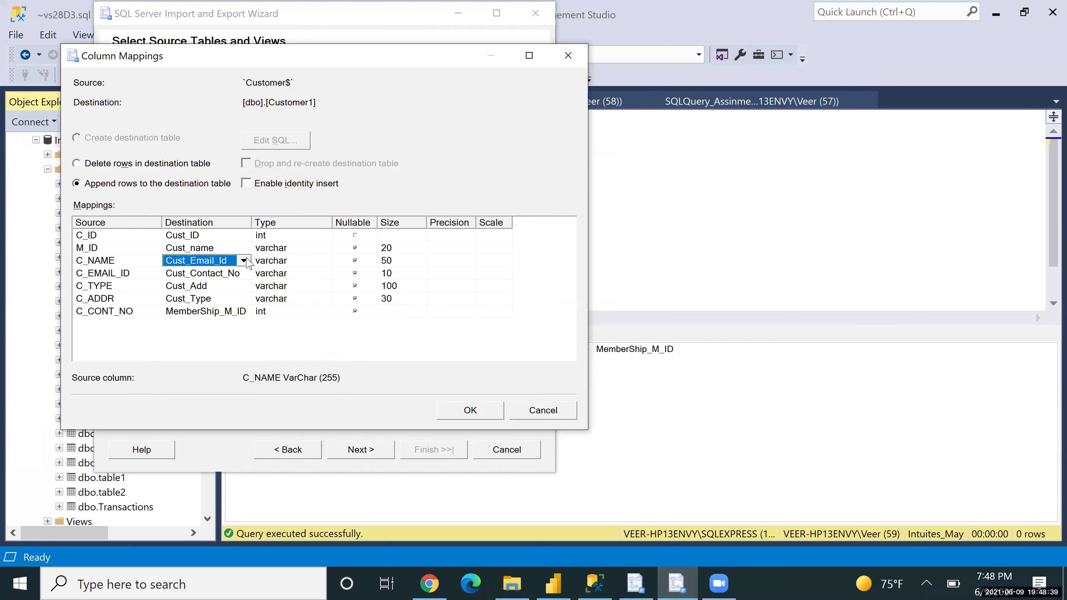
left_click(244, 261)
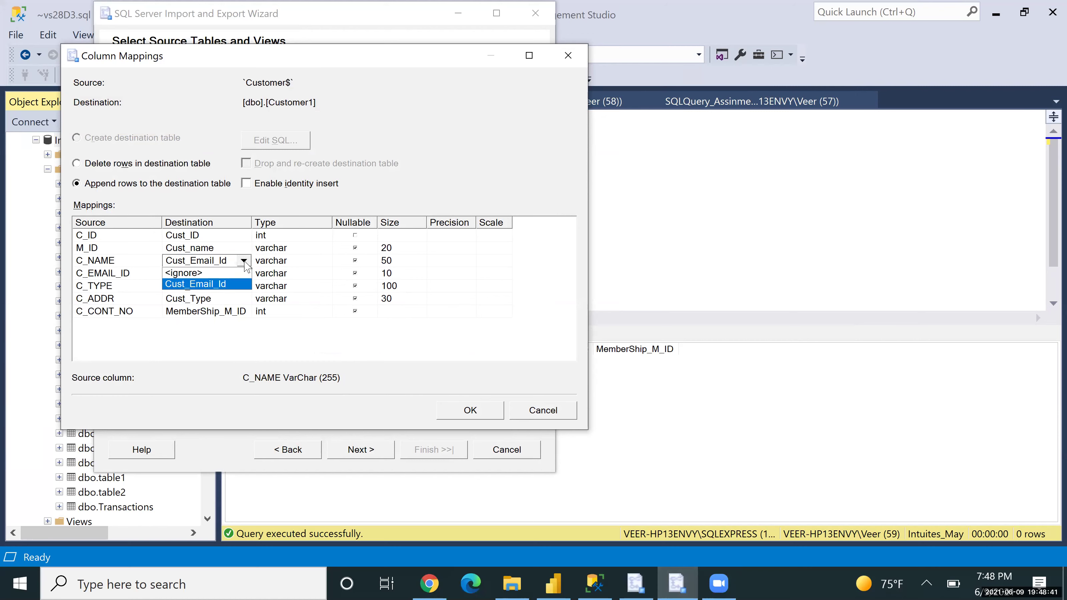
left_click(245, 262)
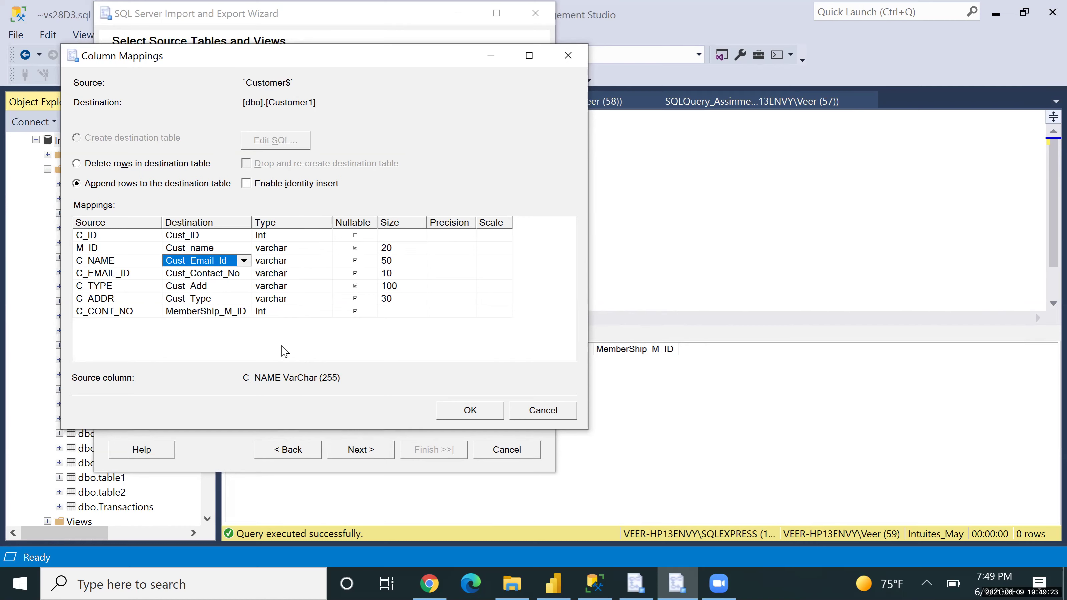
left_click(243, 261)
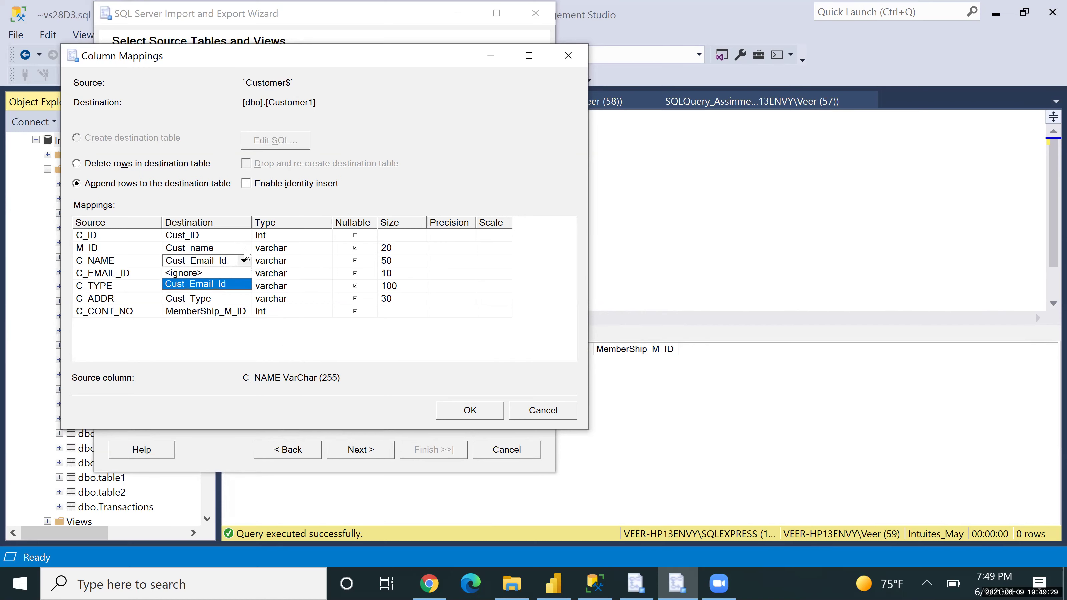
left_click(245, 253)
left_click(242, 251)
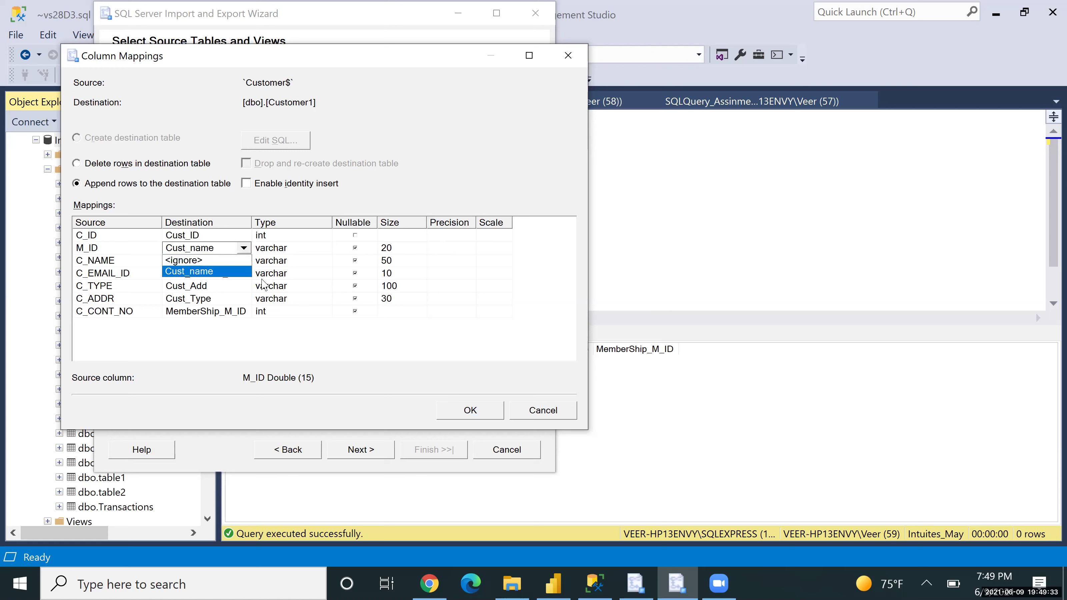
left_click(289, 340)
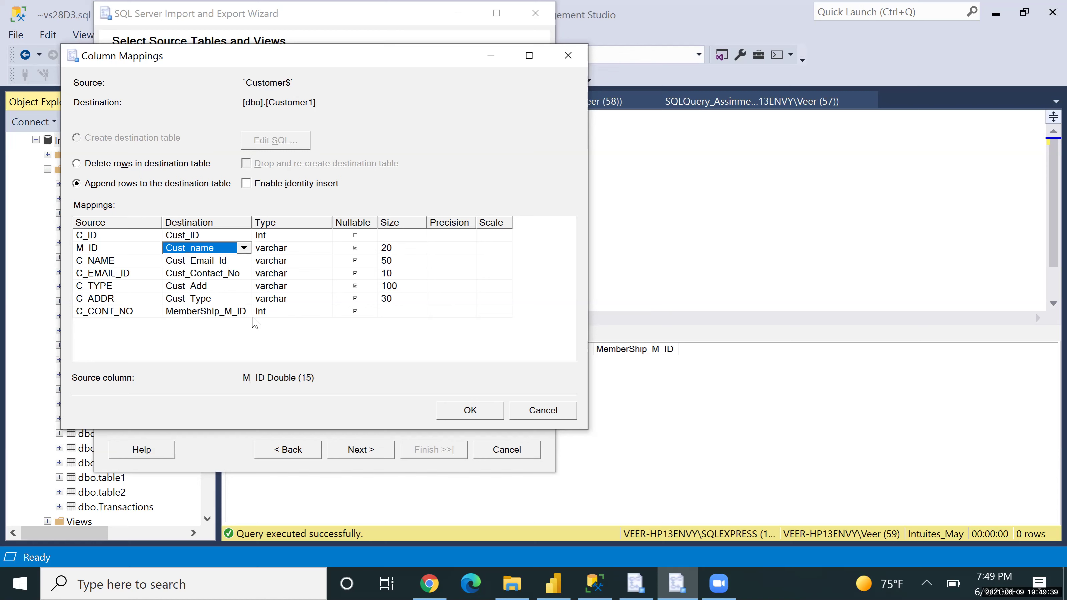
Step: Set the destination of the M_ID source column to <ignore> in the Customer1 mappings
left_click(244, 248)
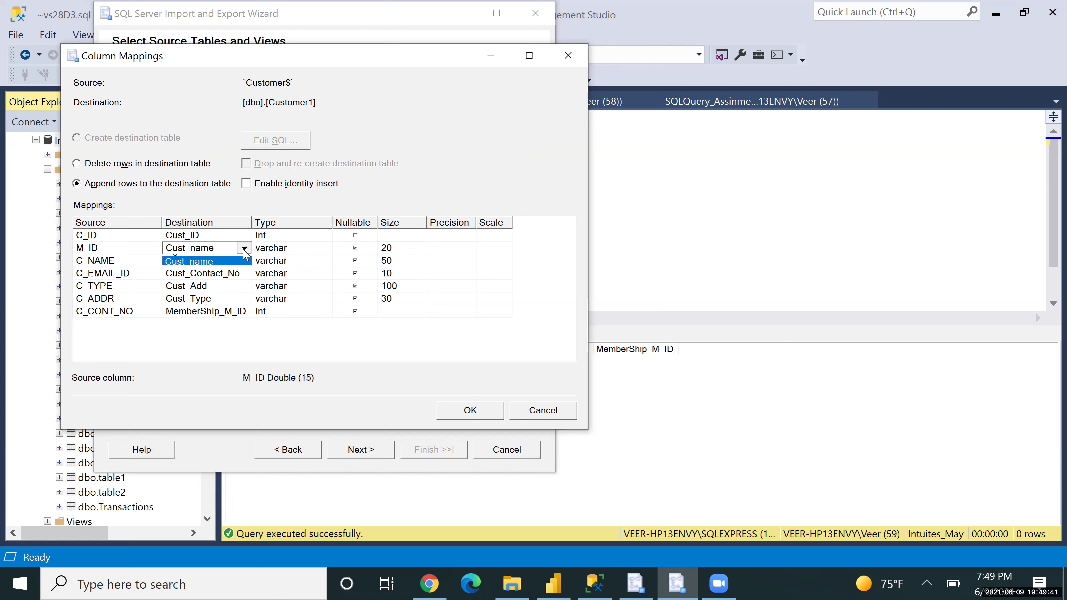
left_click(230, 261)
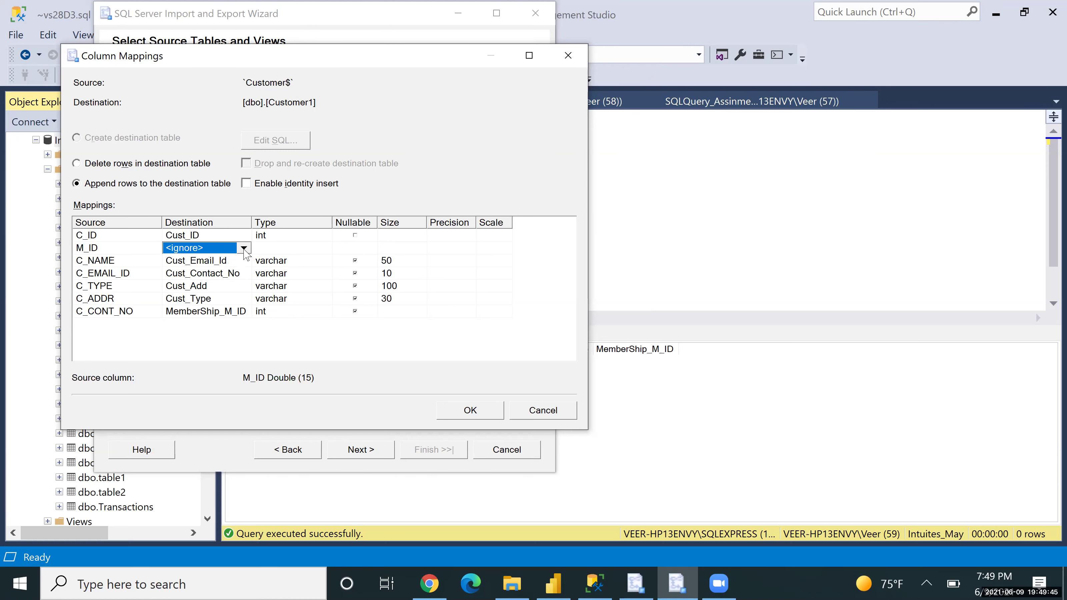
left_click(243, 249)
left_click(244, 249)
Step: Set the destinations of the C_NAME and C_EMAIL_ID source columns to <ignore>, keeping M_ID on <ignore>
left_click(243, 261)
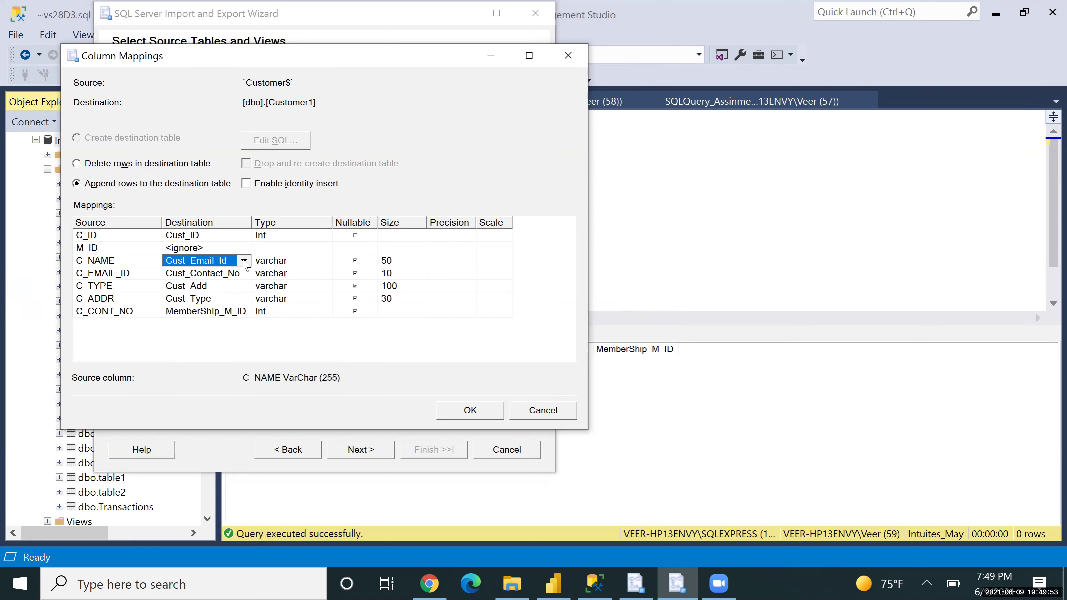
left_click(244, 260)
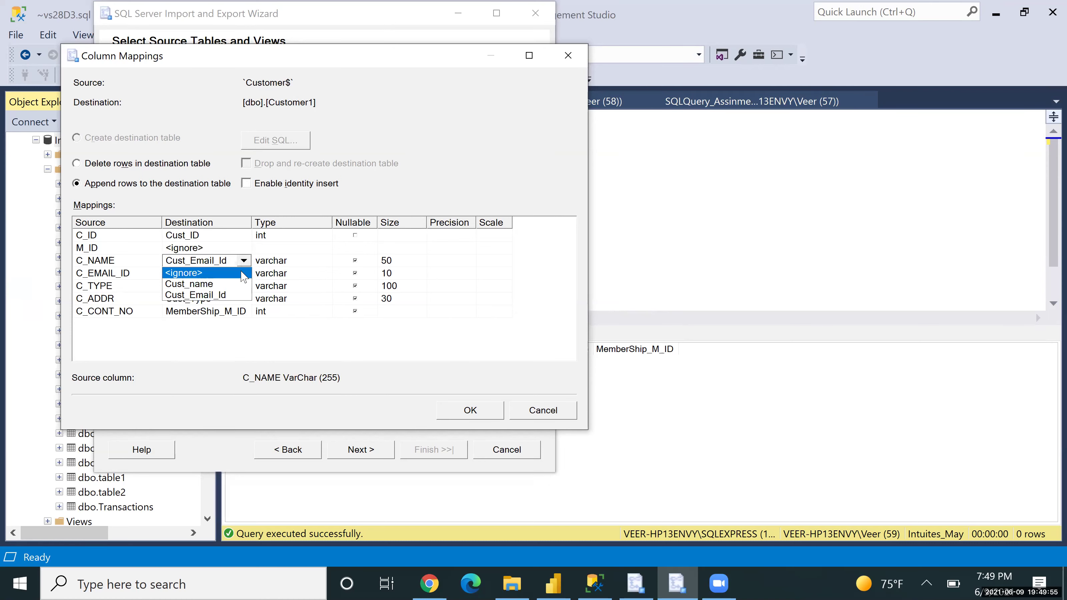
left_click(243, 275)
left_click(243, 273)
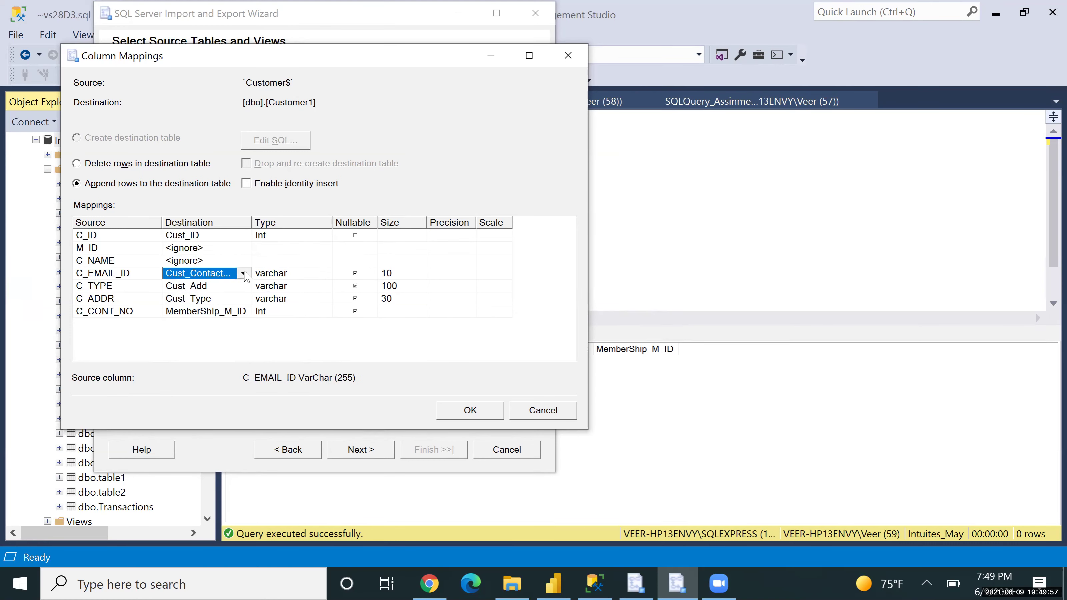
left_click(244, 273)
left_click(240, 286)
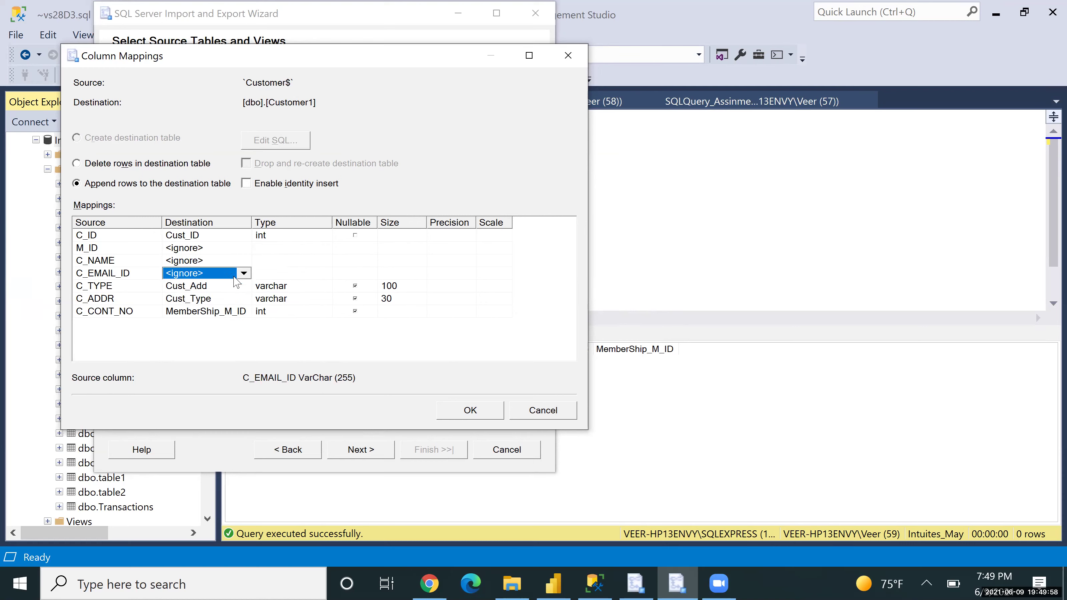
left_click(243, 248)
left_click(243, 248)
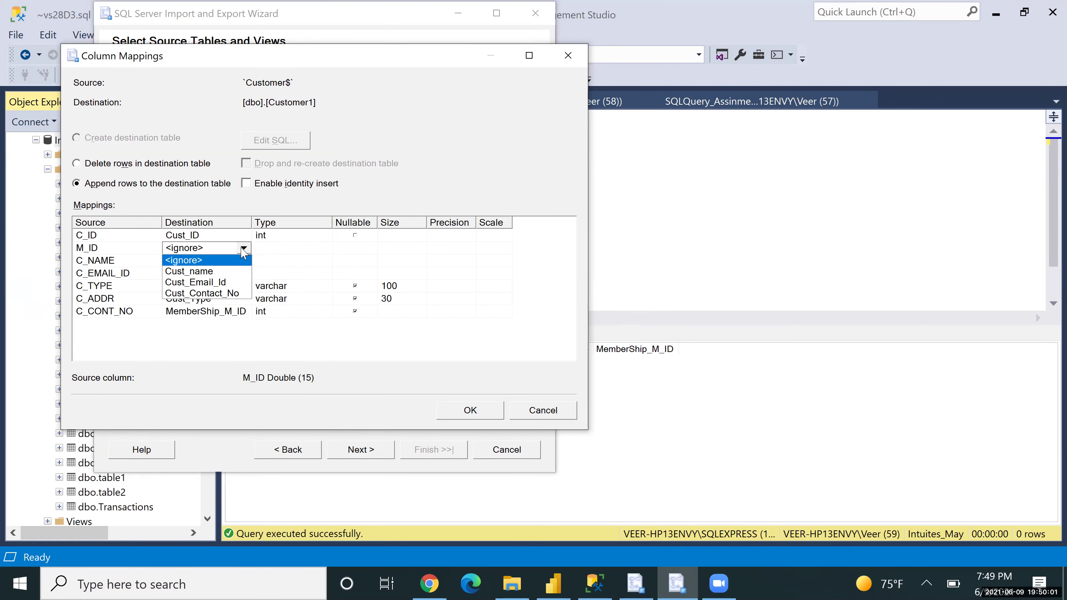
left_click(242, 257)
Step: Set the destinations of the C_TYPE, C_ADDR and C_CONT_NO source columns to <ignore> in the Customer1 mappings
left_click(243, 287)
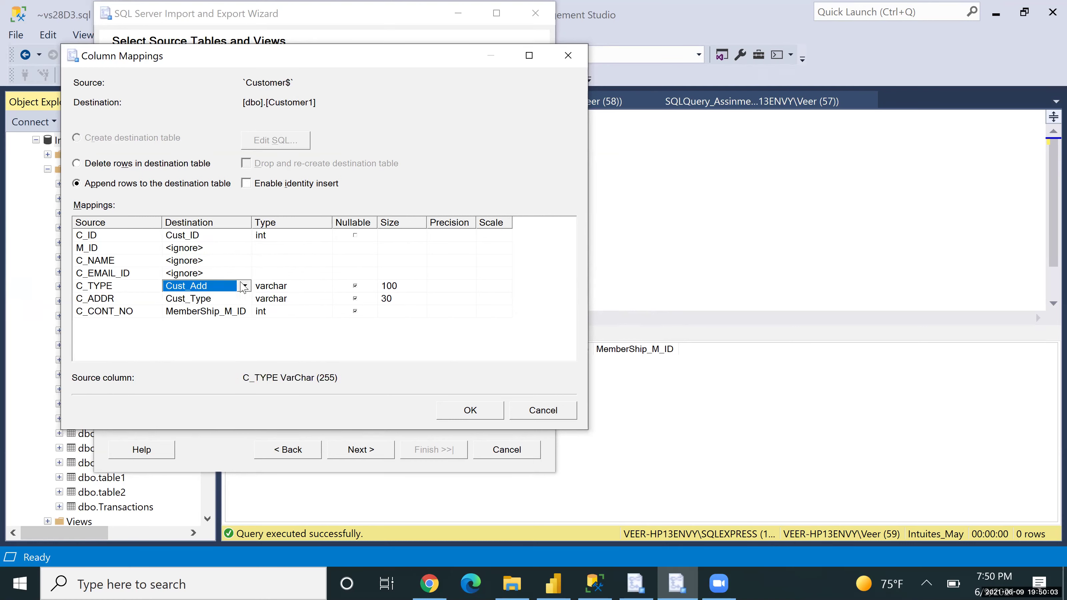
left_click(244, 286)
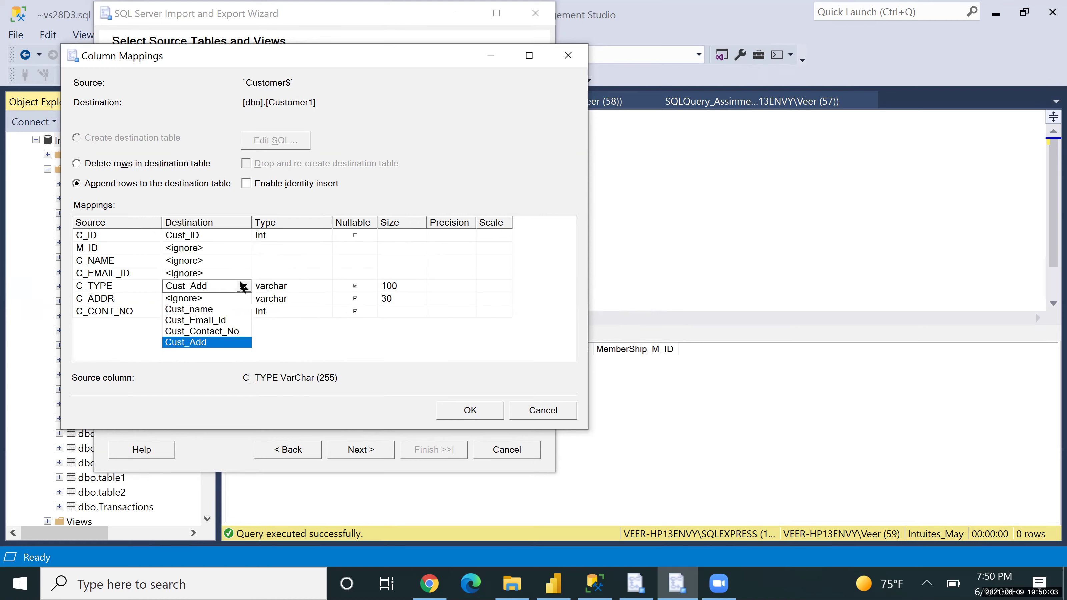
left_click(232, 298)
left_click(243, 299)
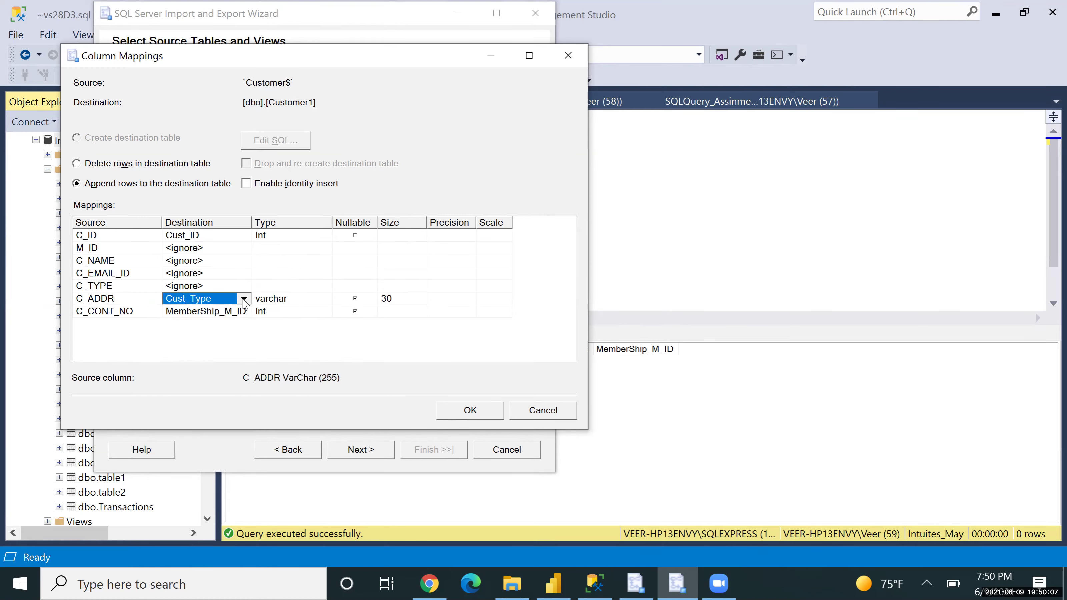
left_click(244, 298)
left_click(229, 308)
left_click(243, 310)
left_click(243, 311)
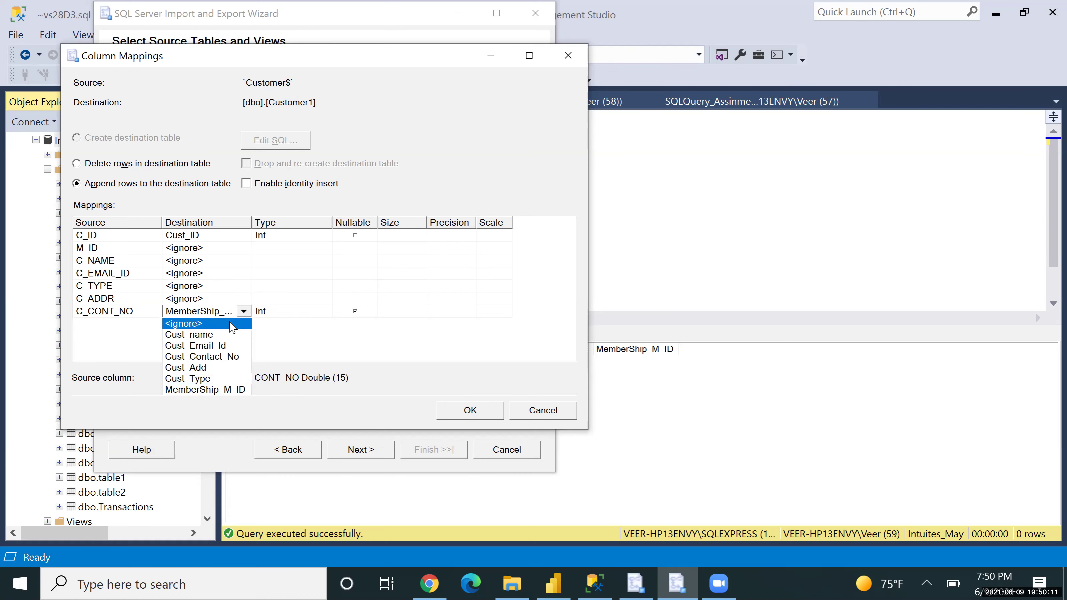
left_click(230, 323)
Step: Map the M_ID source column to MemberShip_M_ID and C_NAME to Cust_name
left_click(236, 249)
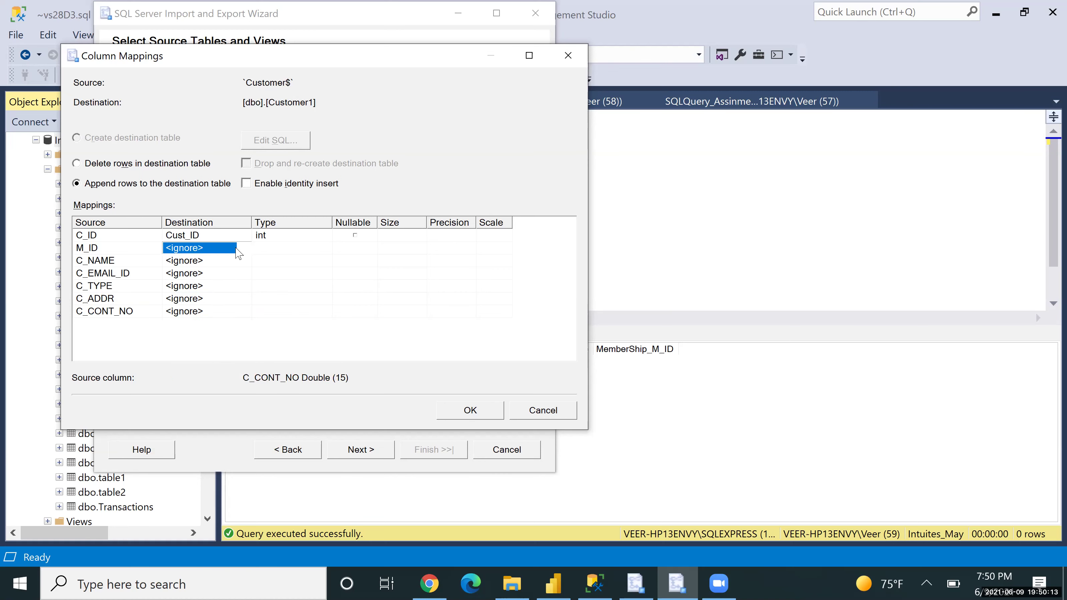
left_click(240, 249)
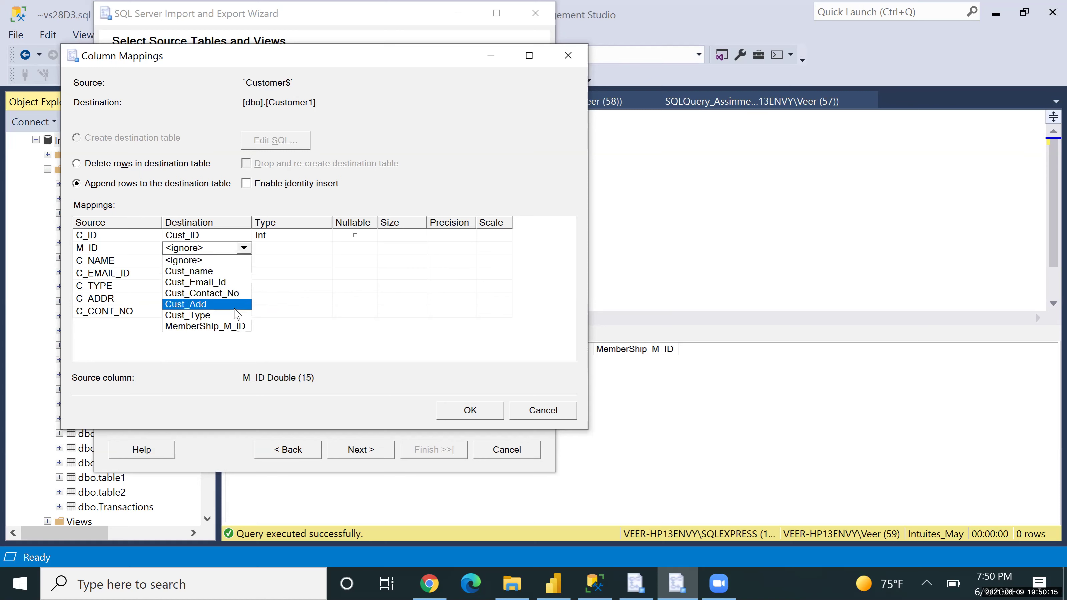
left_click(237, 327)
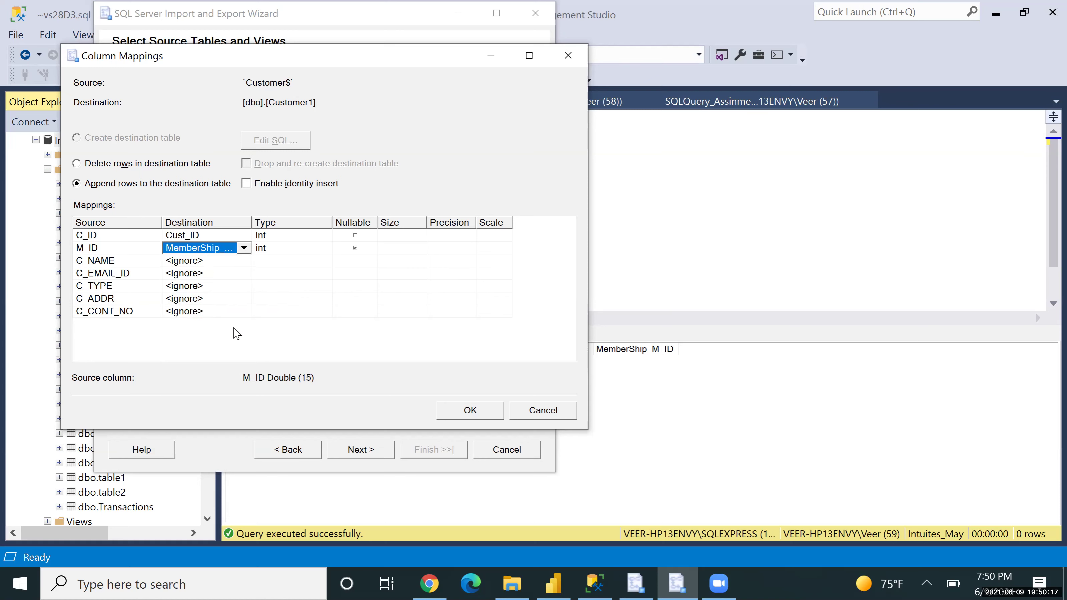
left_click(244, 262)
left_click(245, 272)
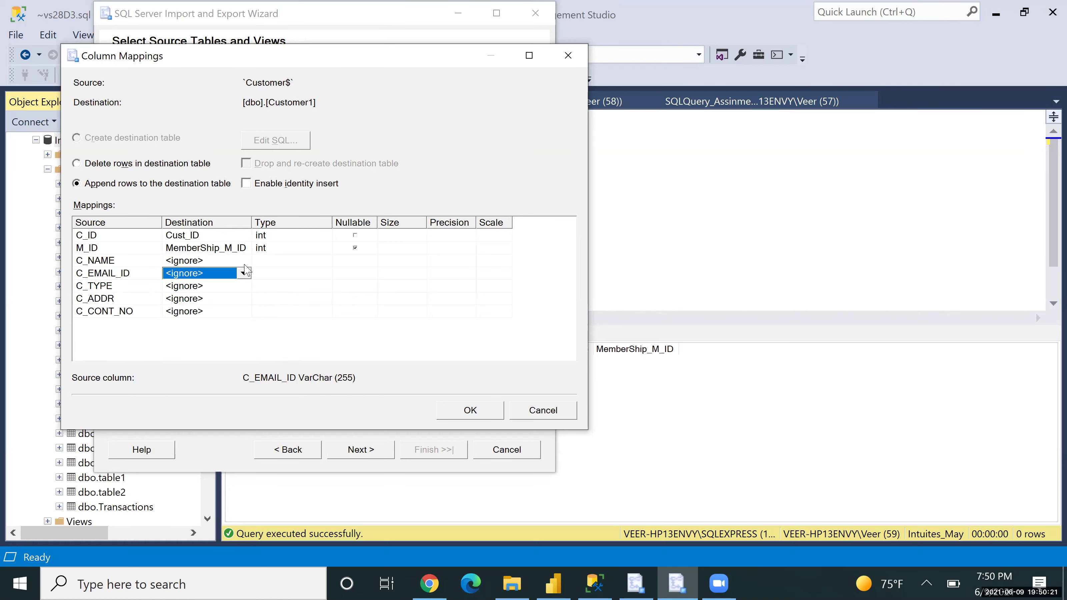
left_click(245, 261)
left_click(245, 260)
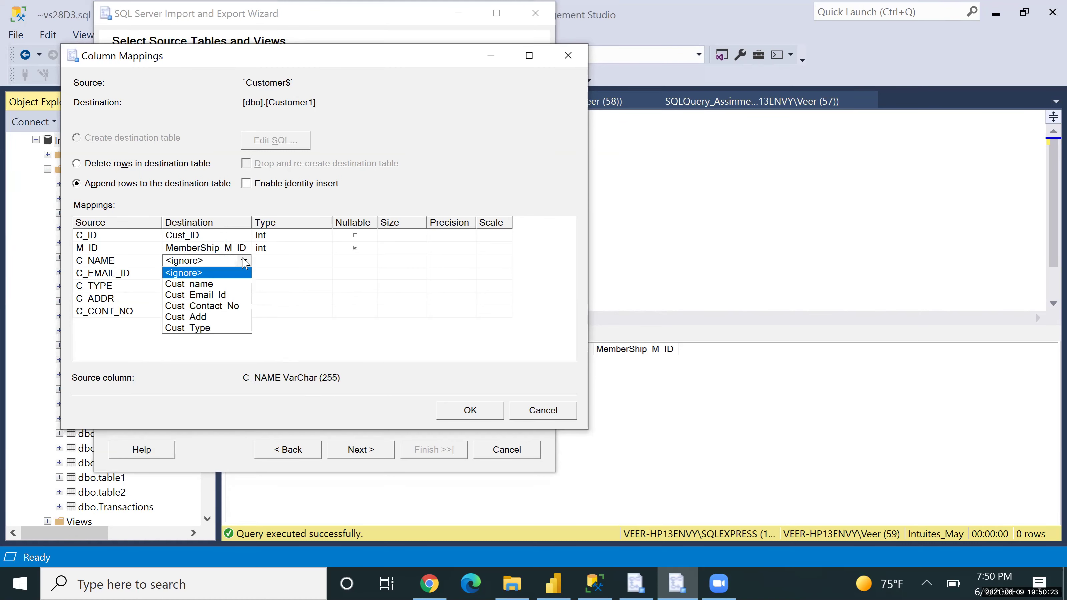
left_click(232, 284)
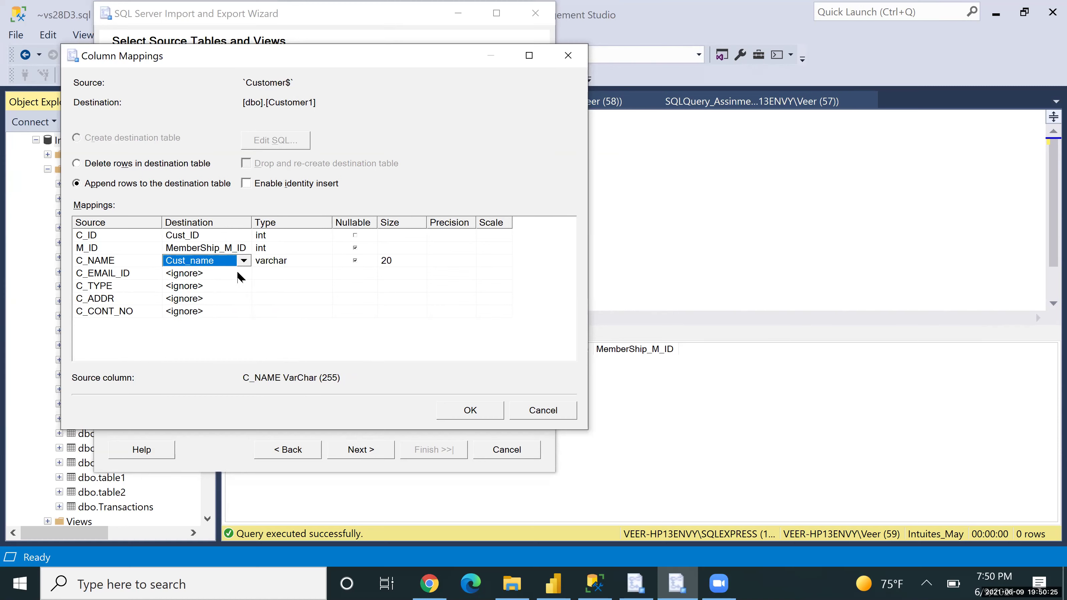
Step: Map the C_EMAIL_ID source column to Cust_Email_Id and C_TYPE to Cust_Type
left_click(237, 272)
left_click(244, 273)
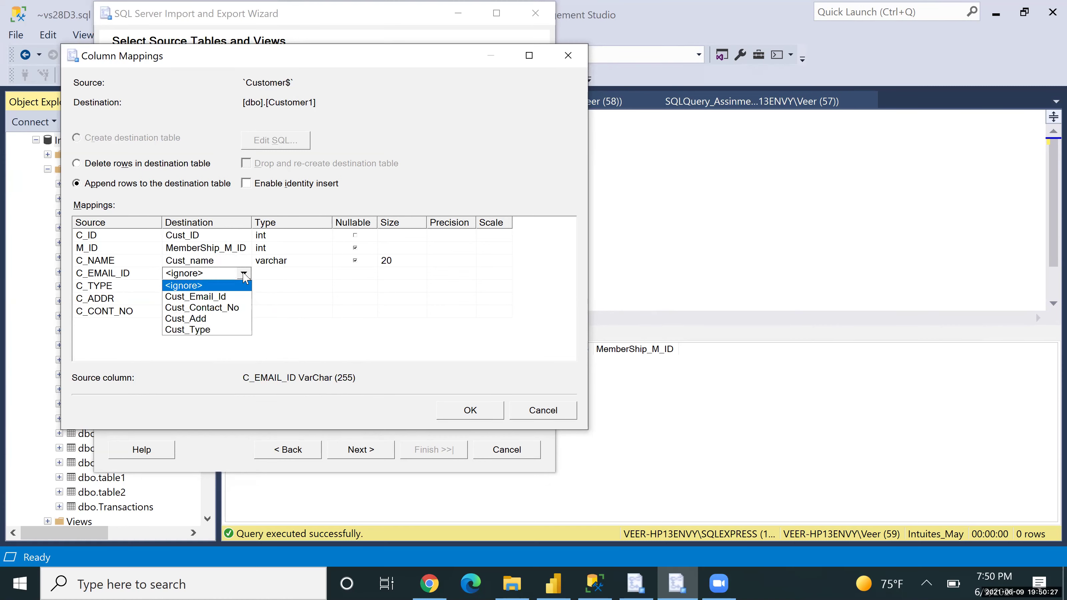
left_click(232, 297)
left_click(242, 288)
left_click(240, 287)
left_click(225, 331)
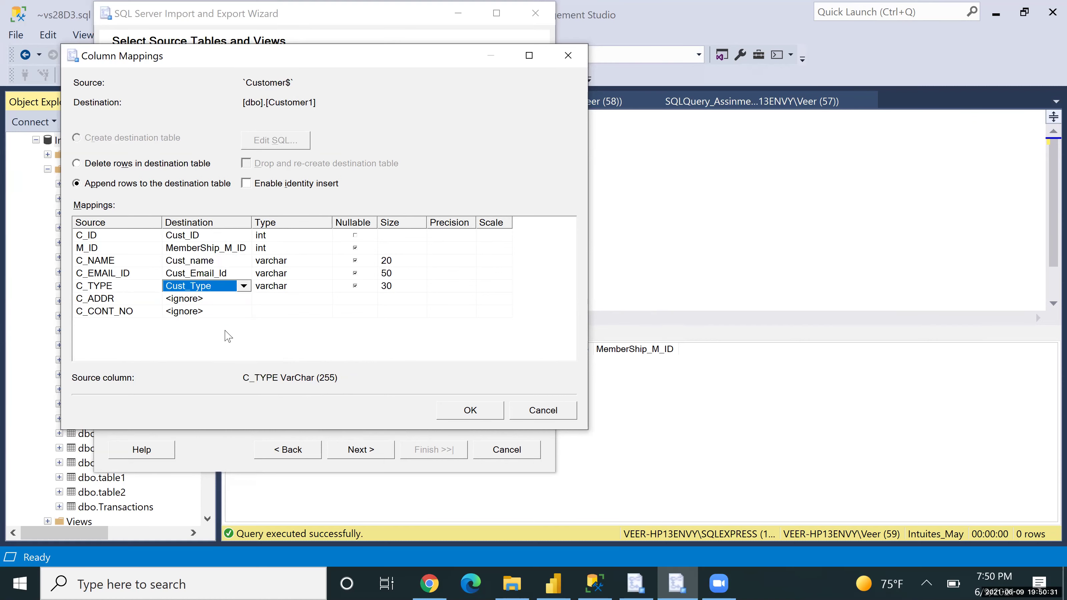
Step: Map C_ADDR to Cust_Add and C_CONT_NO to Cust_Contact_No, and accept the Customer1 column mappings
left_click(241, 299)
left_click(243, 299)
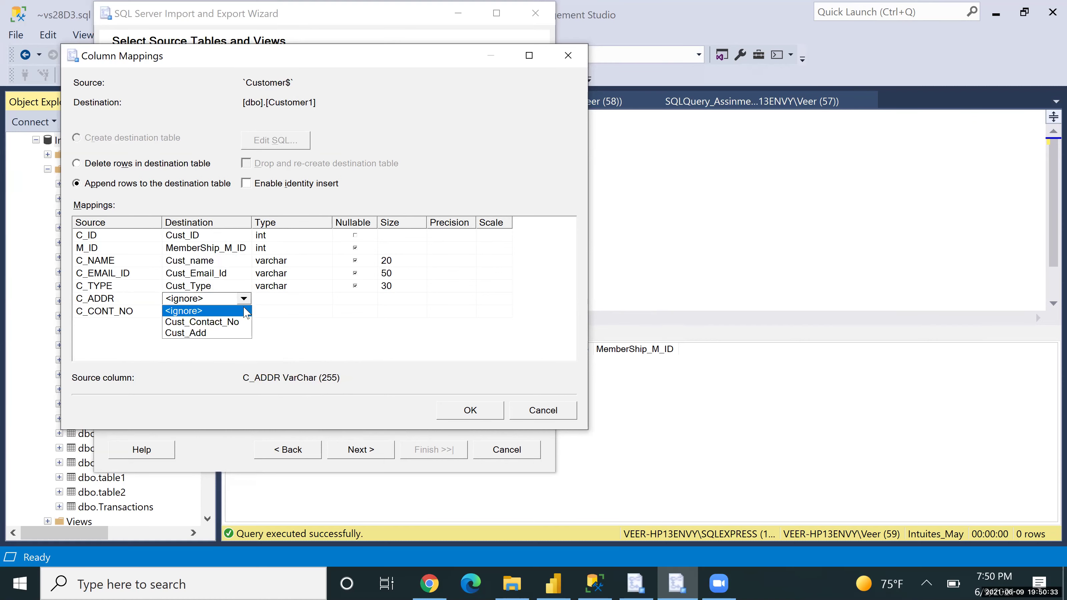
left_click(238, 333)
left_click(237, 311)
left_click(243, 311)
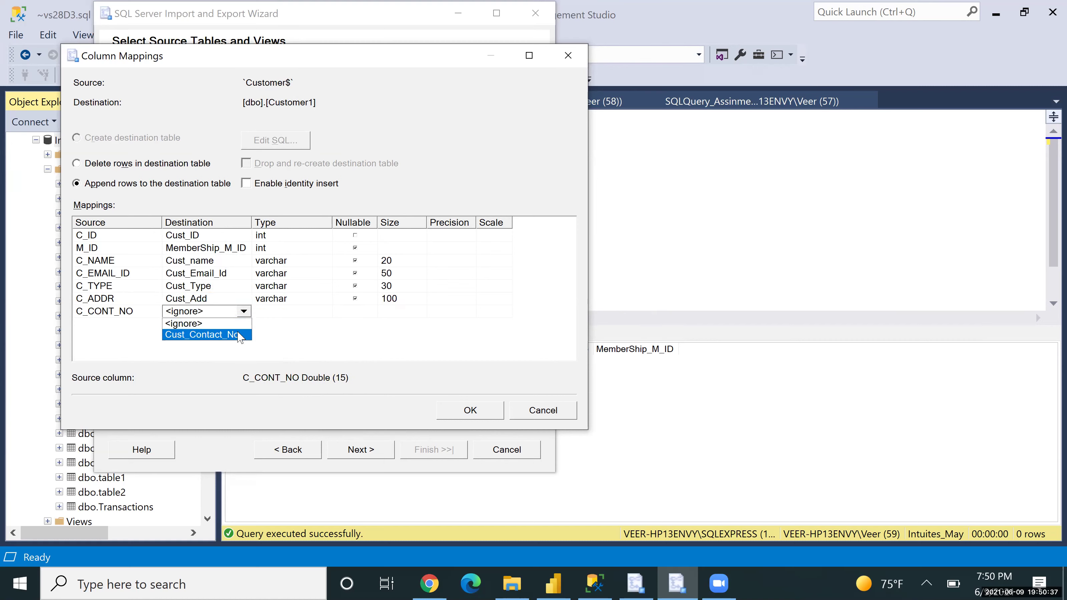
left_click(239, 335)
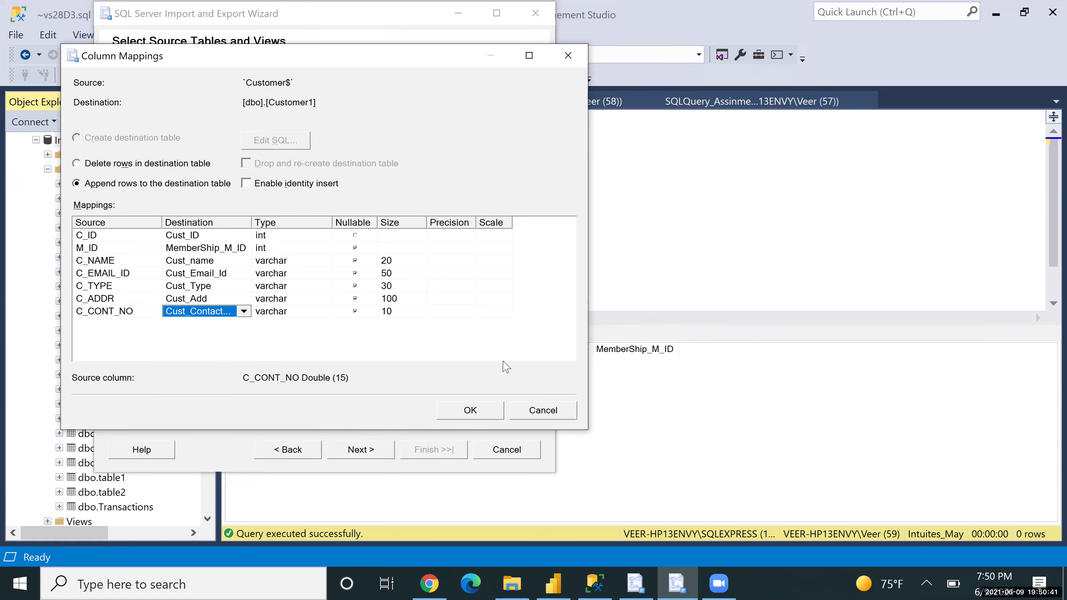
left_click(487, 413)
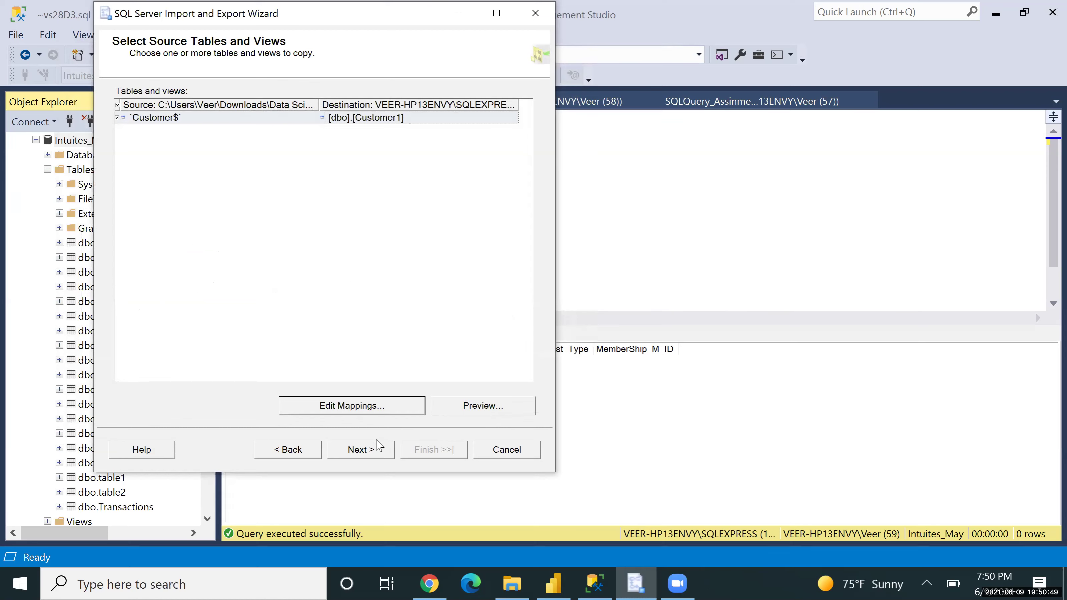
Step: Reopen the Customer1 column mappings and review the destination of the C_CONT_NO source column
left_click(374, 408)
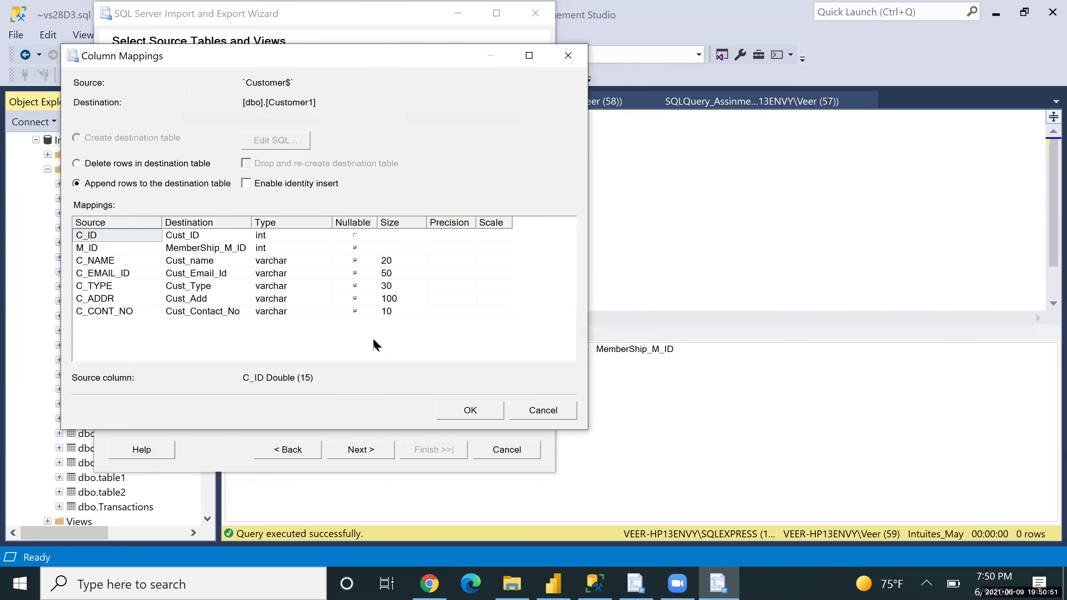
left_click(249, 313)
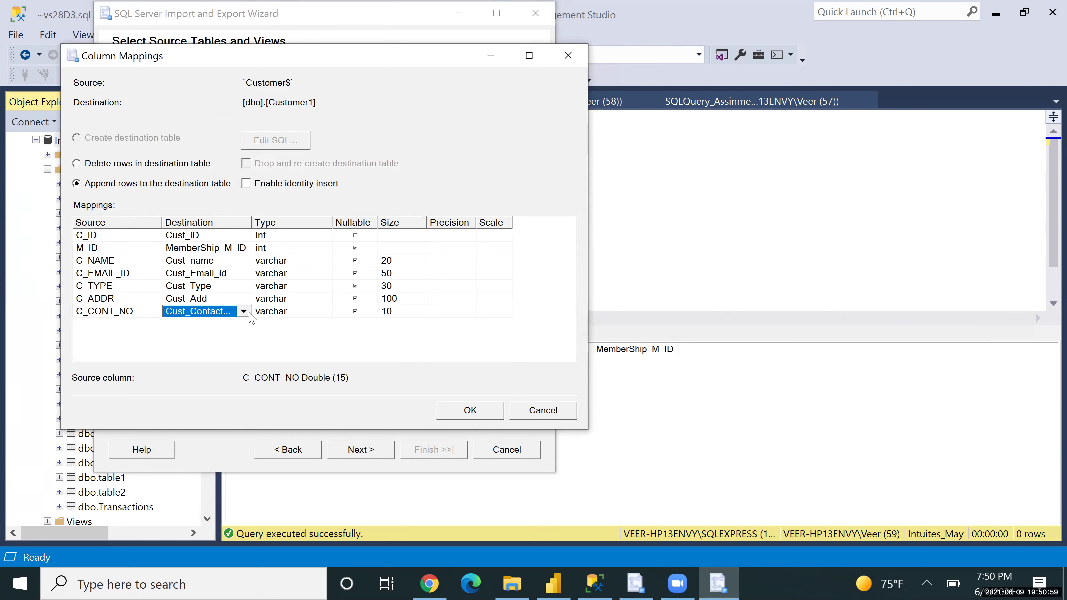
left_click(249, 314)
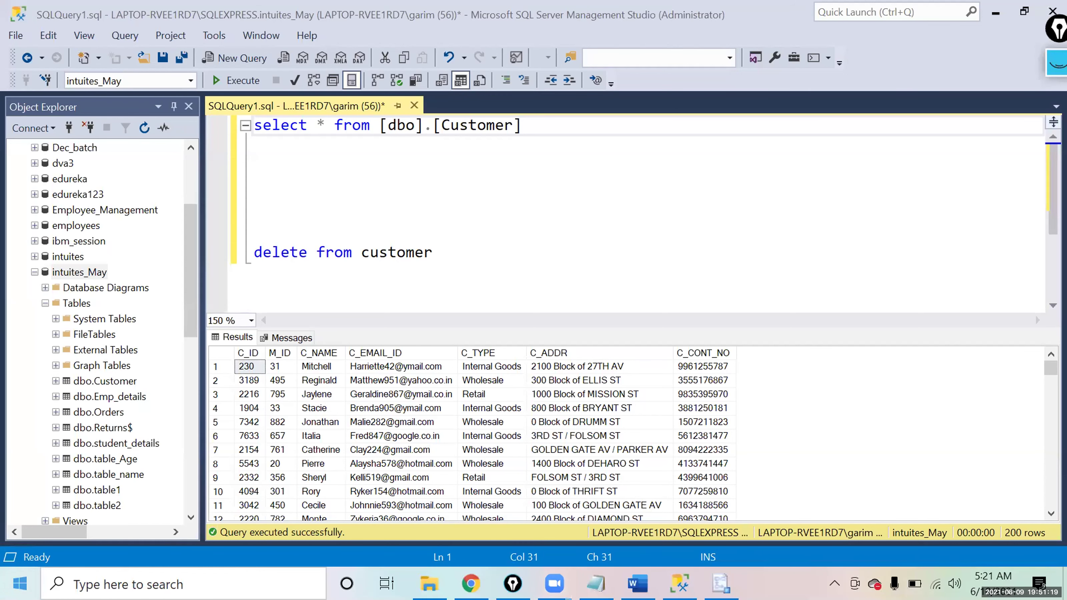
Step: Switch to Excel by launching it with a blank workbook, and maximize its window
left_click(41, 585)
type("excel")
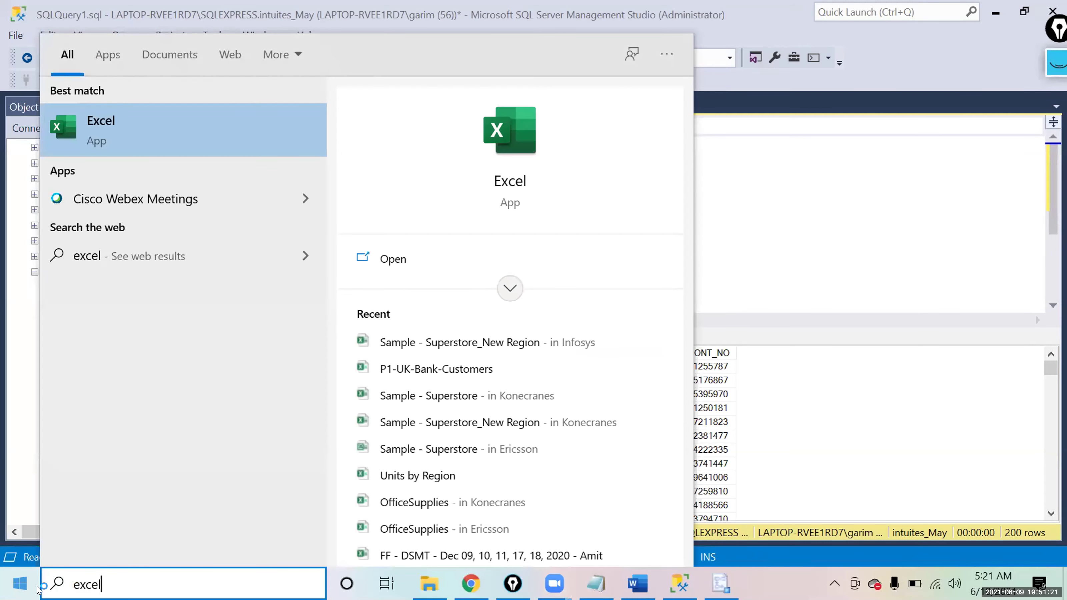
key("Return")
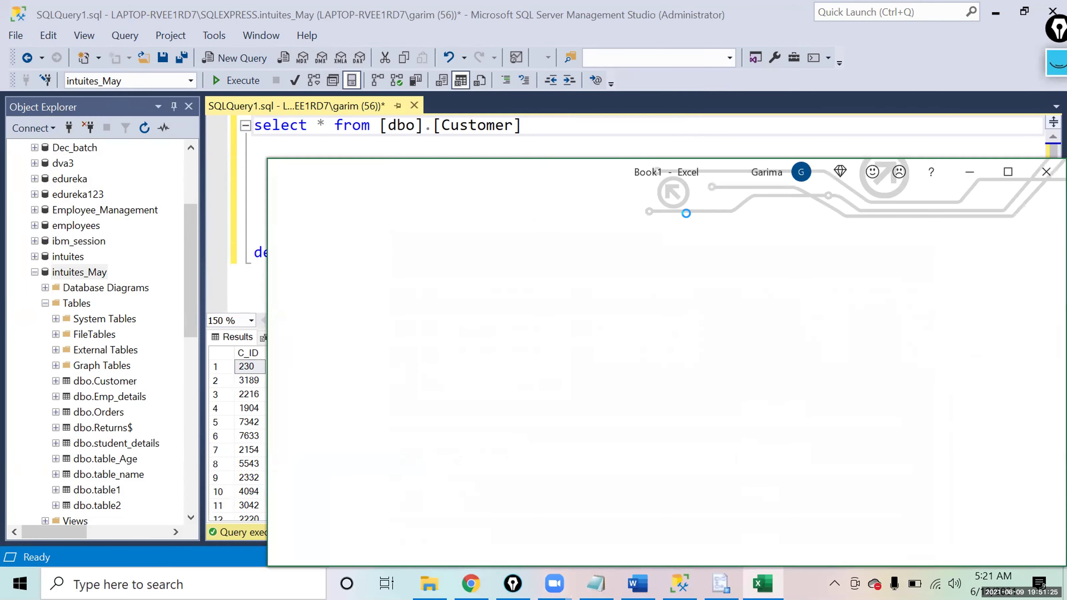
left_click(1008, 176)
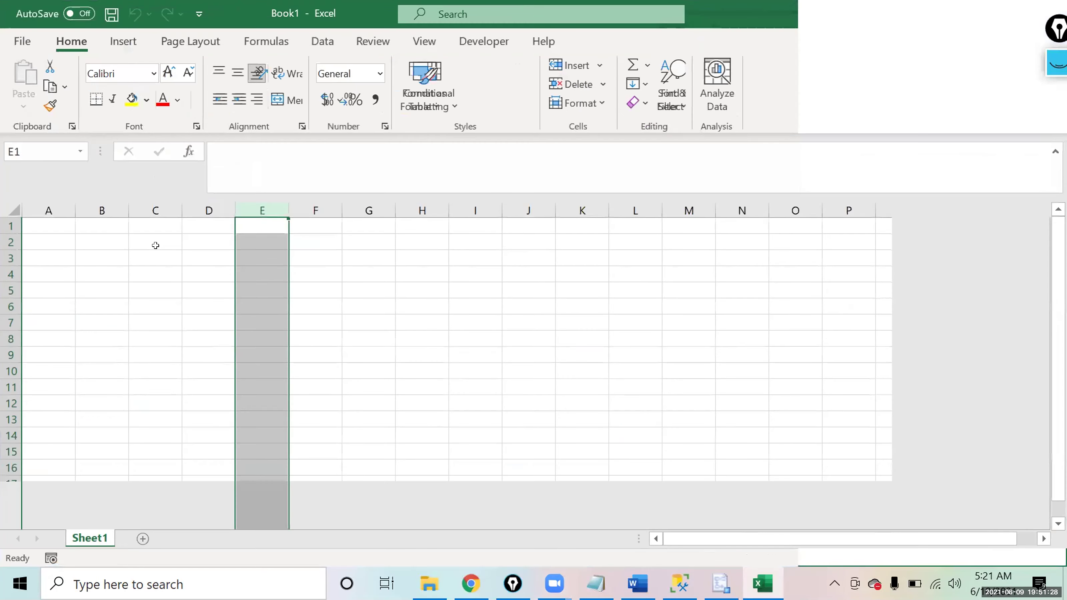
Step: Enter the heading CSV in cell C2 of the blank sheet
left_click(155, 251)
left_click(156, 245)
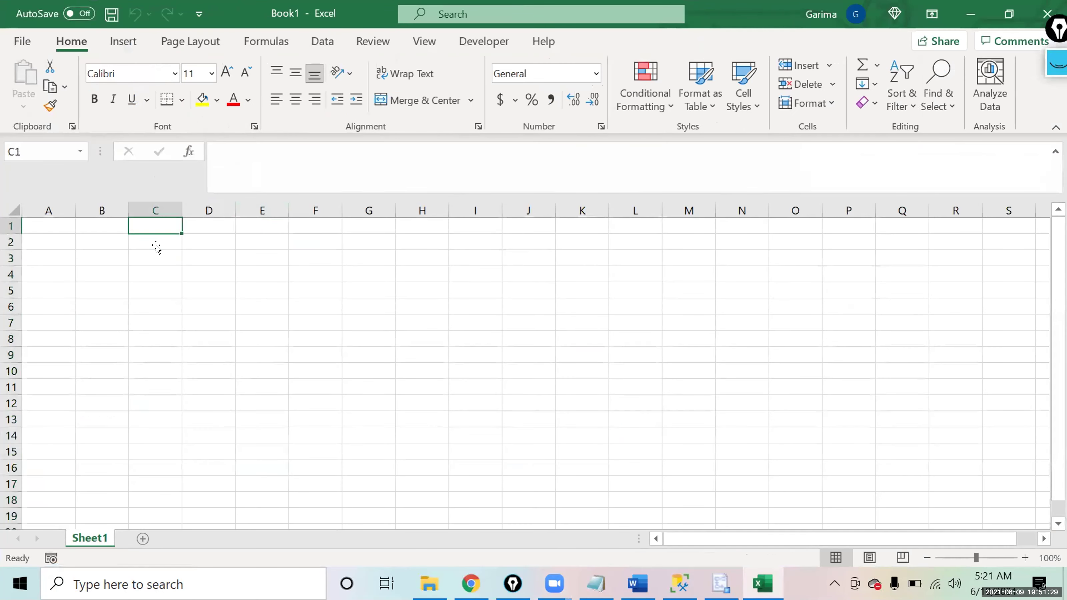
type("CSC")
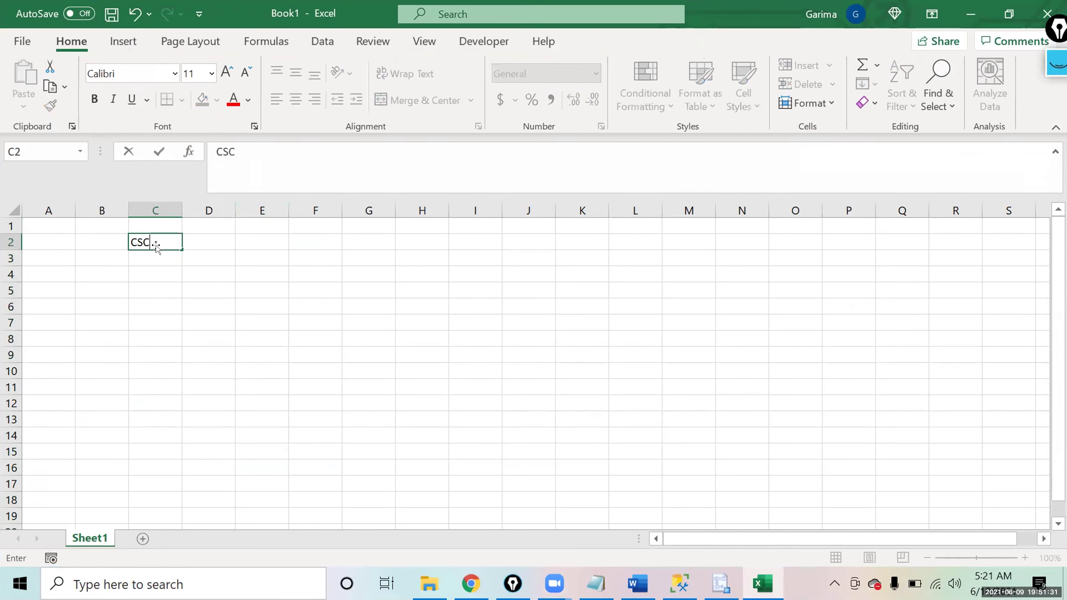
key("Return")
left_click(156, 246)
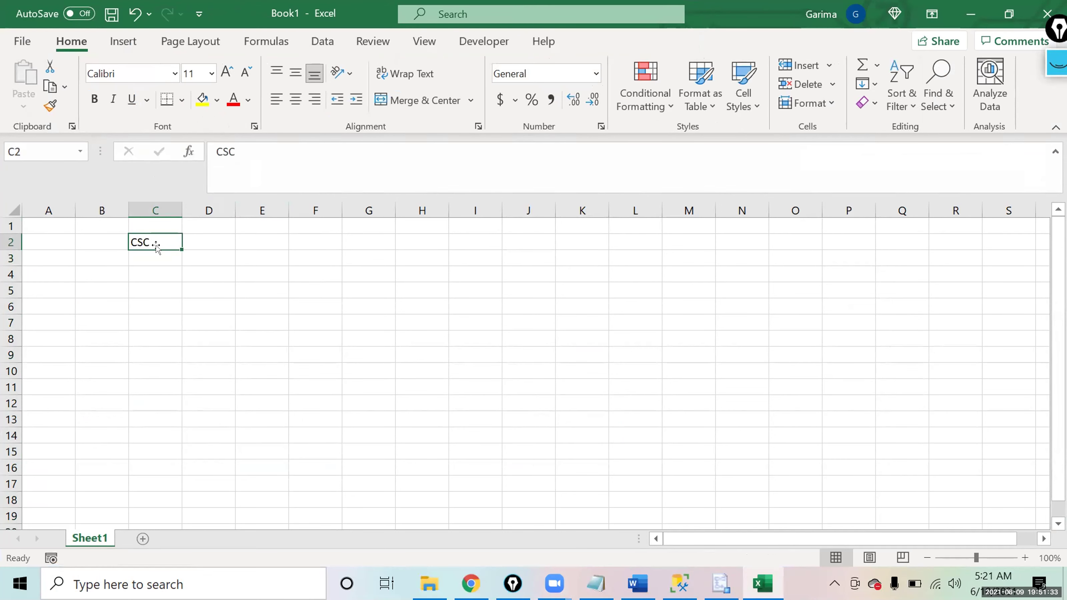
type("CSV")
Step: List the example column names A, B, C, D and E in cells C3 to C7 under the CSV heading
key("Up")
key("Down")
key("Down")
type("A")
key("Return")
type("B")
key("Return")
type("CSV")
key("Return")
type("D")
key("Return")
key("Up")
key("Up")
type("C")
key("Delete")
key("Return")
key("Return")
type("E")
Step: Enter the heading SQL Table in cell D2 beside the CSV heading
left_click(155, 245)
key("Right")
type("SQL Table")
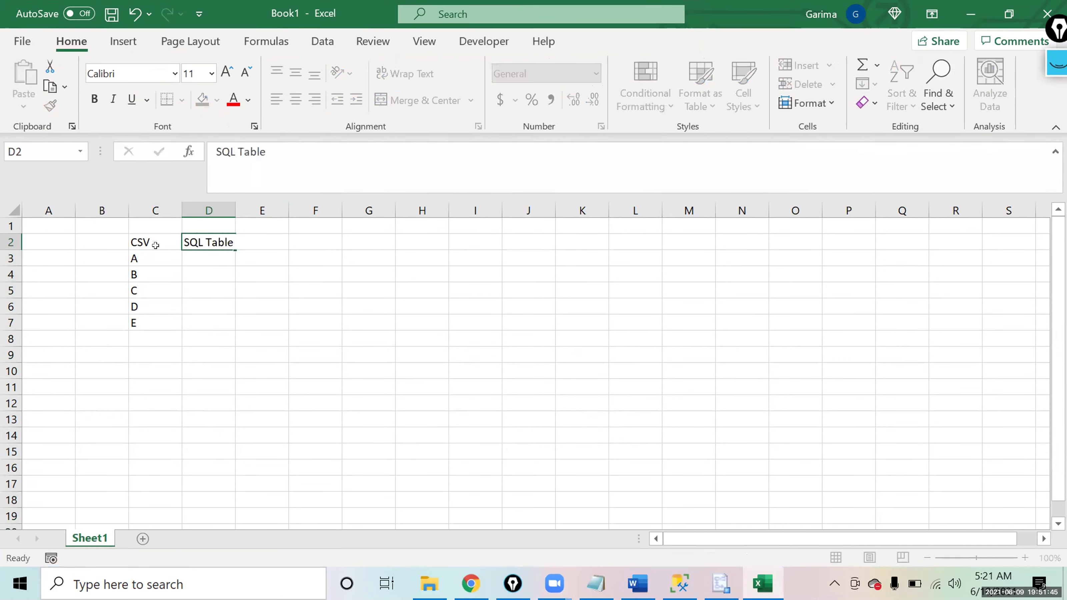
key("Return")
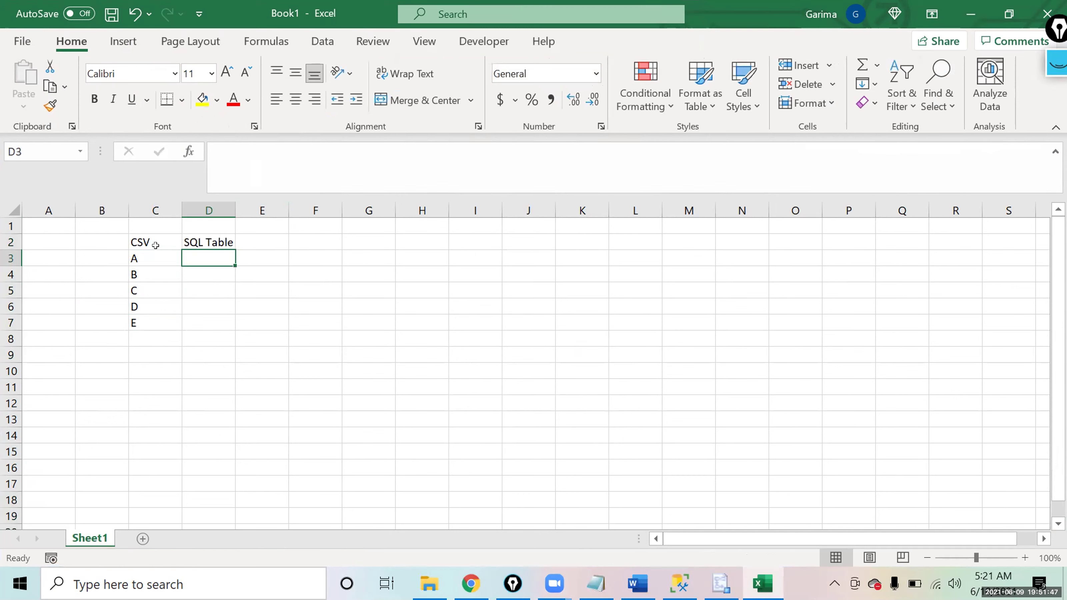
Step: List the column names in the order B, C, A, E, D in cells D3 to D7 under SQL Table
key("Down")
key("Up")
type("B")
key("Return")
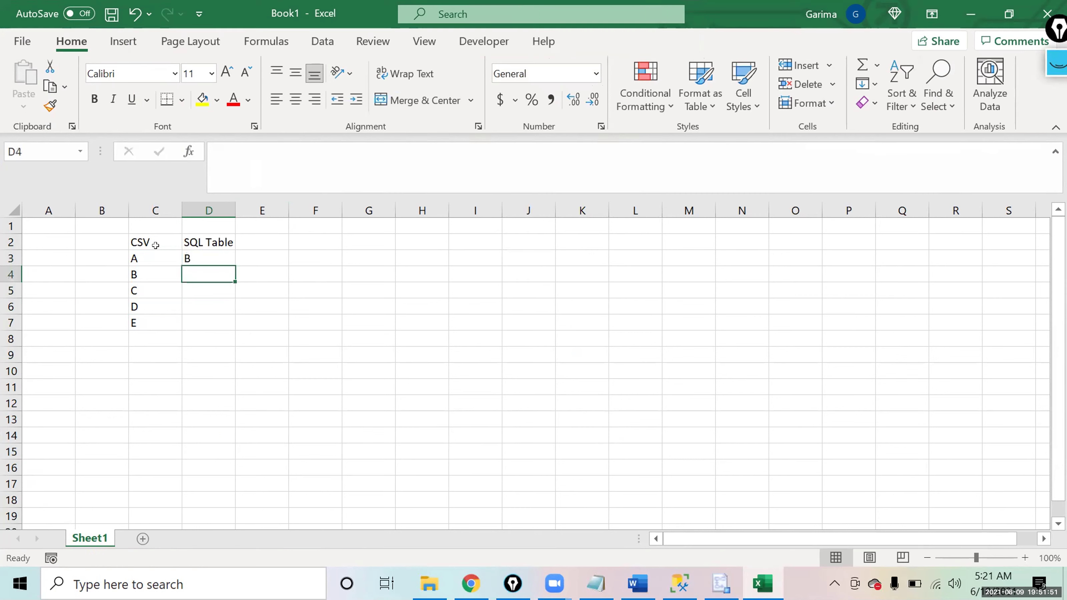
type("C")
key("Return")
type("A")
key("Return")
type("E")
key("Return")
type("D")
key("Return")
Step: Compare the order of the SQL Table entries in D3 to D7 with the CSV entries, ending on cell C3
key("Up")
key("Up")
key("Up")
key("Up")
key("Up")
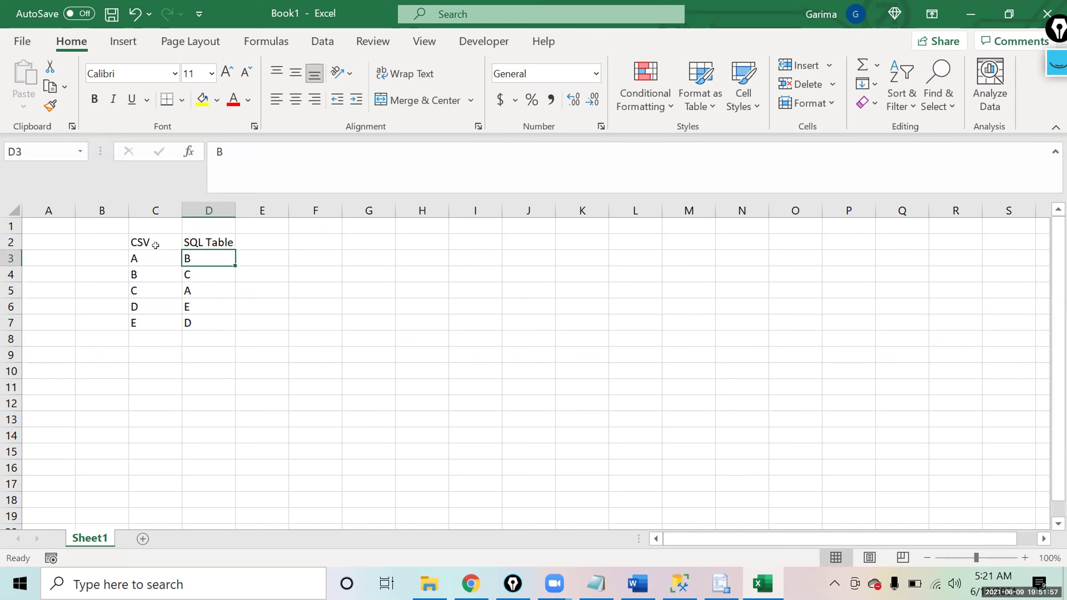
key("ctrl+shift+Down")
key("Left")
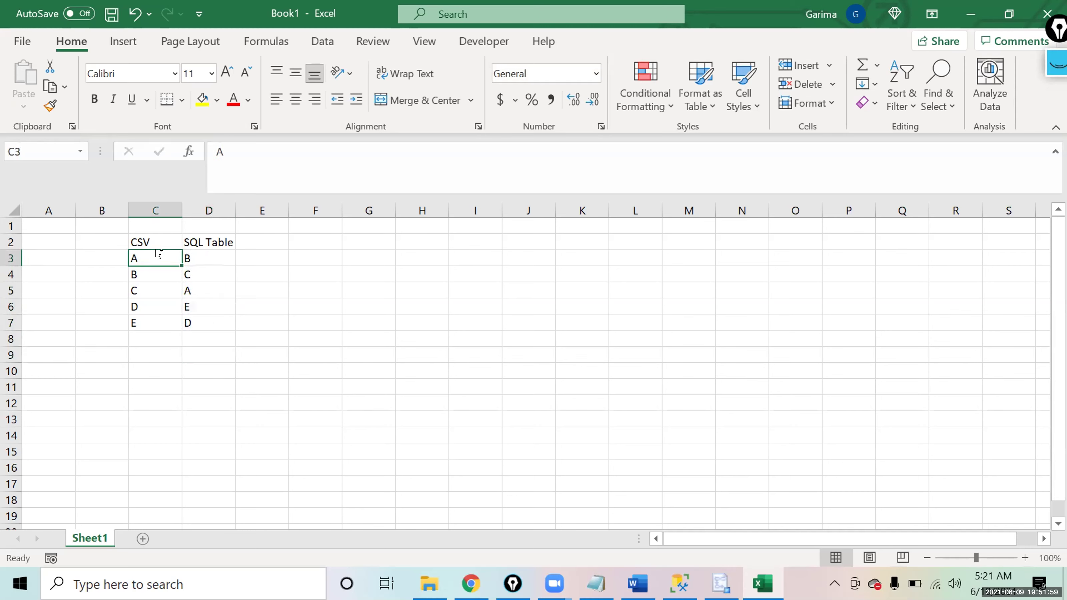
Step: Compare the CSV entries in column C with the SQL Table entries in column D, row by row
key("ctrl+shift+Down")
key("Down")
key("Up")
key("Up")
key("Left")
key("Down")
key("Right")
key("Right")
key("Left")
key("Down")
key("Right")
key("Down")
key("Left")
key("Right")
key("Down")
key("Left")
key("Right")
Step: Select the SQL Table entries in D3 to D7 to review their order, ending on cell D3
key("Up")
key("Up")
key("Up")
key("ctrl+shift+Down")
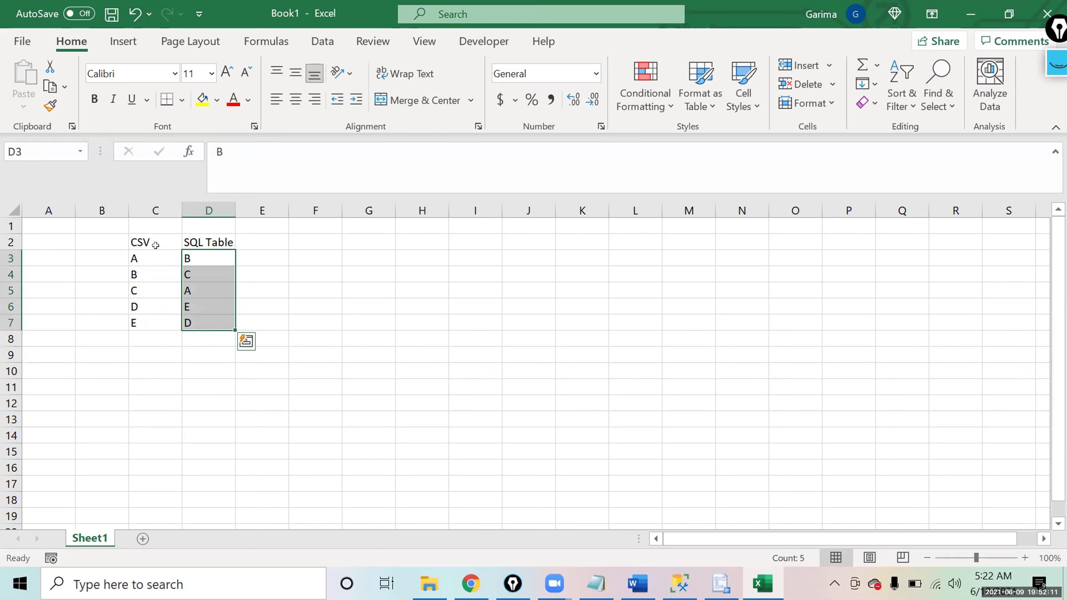
key("Down")
key("Down")
key("Up")
key("Up")
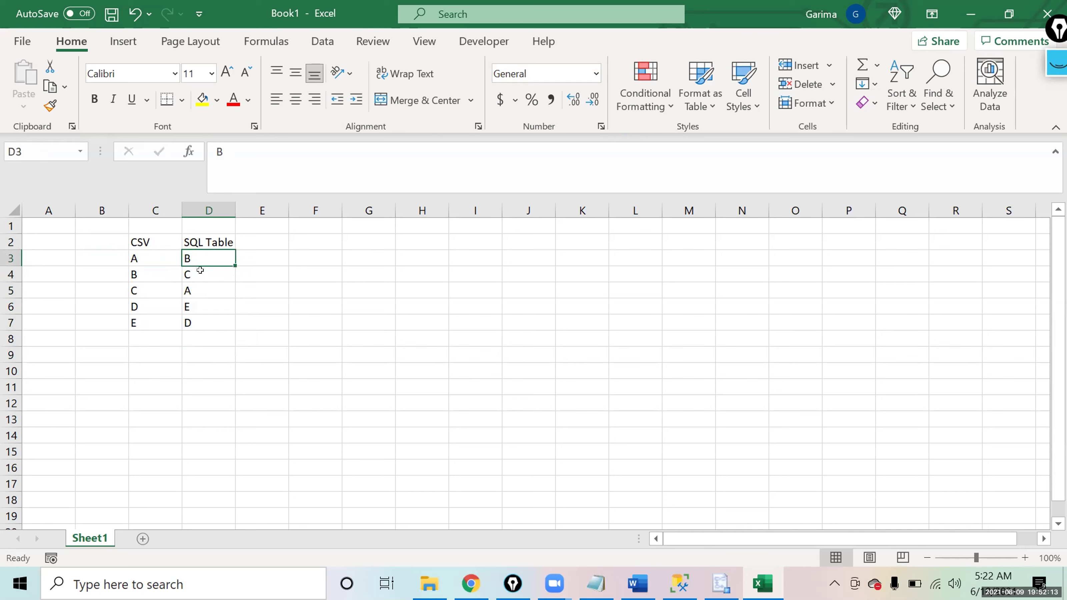
Step: Enter the note ignore in cell E3, beside the first SQL Table entry
double_click(210, 256)
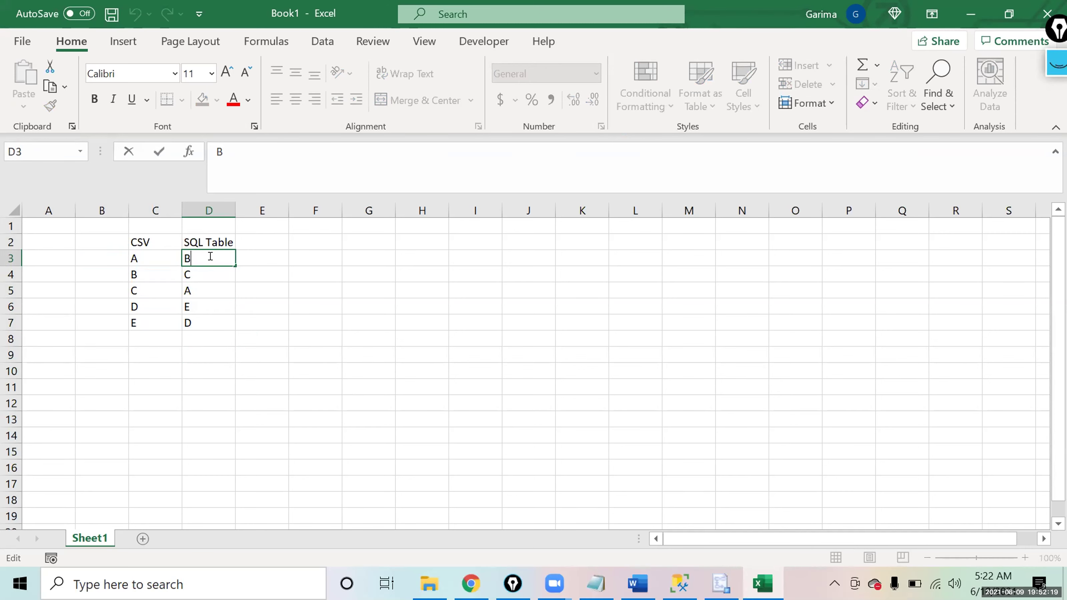
key("Tab")
type("ignore")
key("Return")
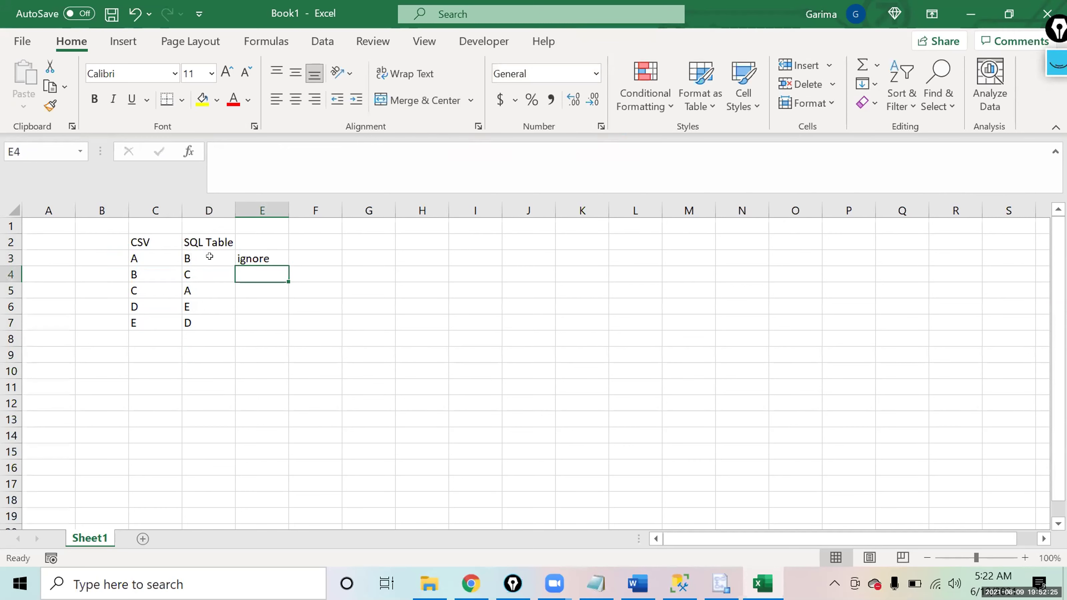
Step: Draw red annotations: a curved arrow from CSV entry A to SQL Table, an arrow at the ignore note, and a cross between columns C and D
left_click(209, 257)
key("Up")
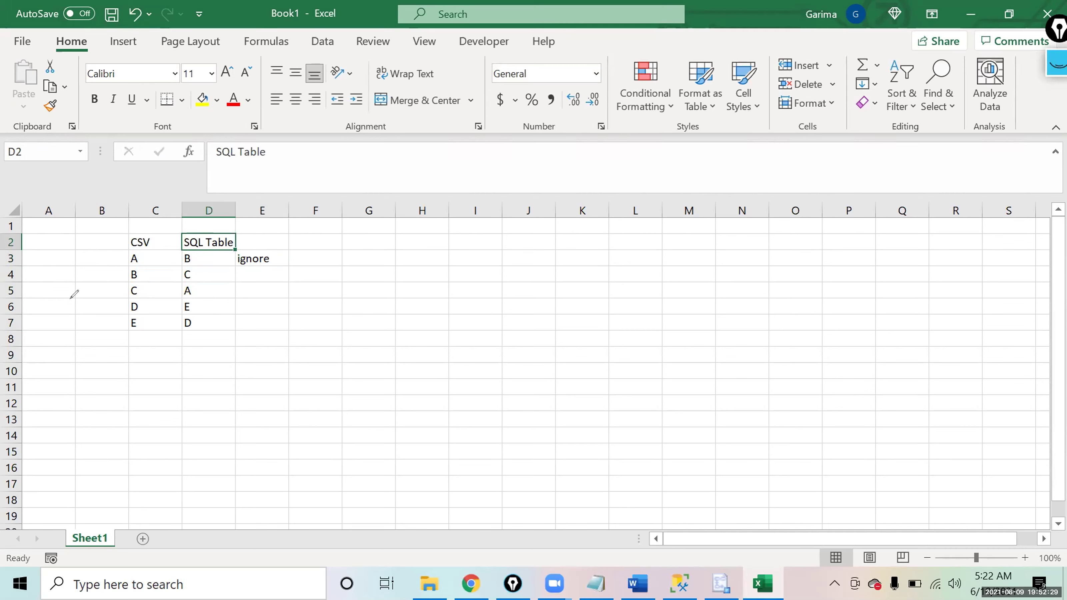
mouse_move(125, 254)
left_mouse_down()
mouse_move(164, 208)
mouse_move(166, 236)
left_mouse_up()
mouse_move(310, 217)
left_mouse_down()
mouse_move(280, 249)
mouse_move(275, 220)
mouse_move(300, 245)
left_mouse_up()
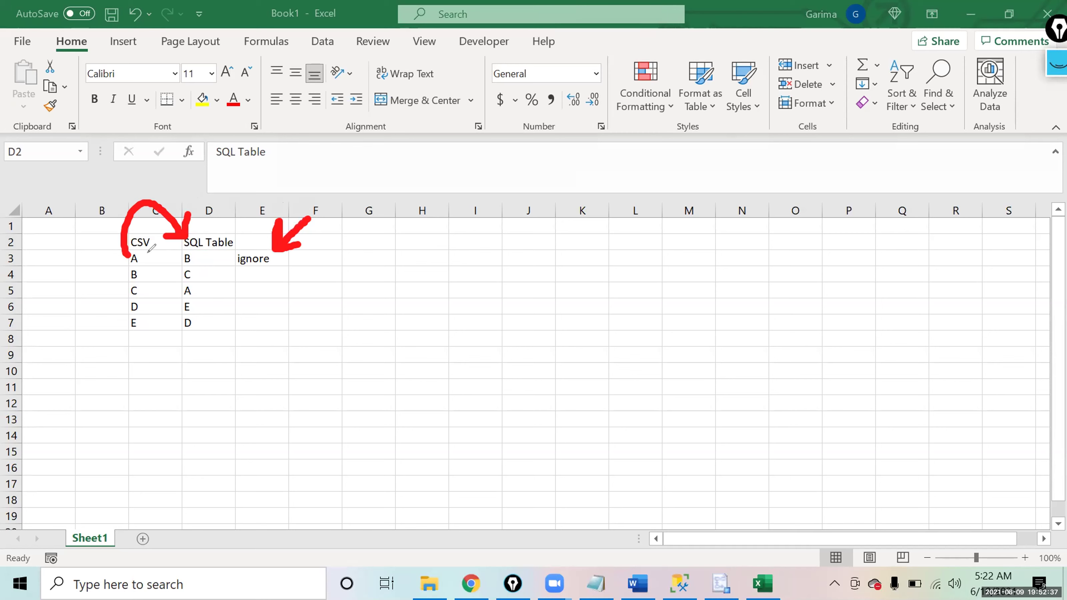
mouse_move(147, 254)
left_mouse_down()
mouse_move(187, 278)
mouse_move(178, 257)
left_mouse_up()
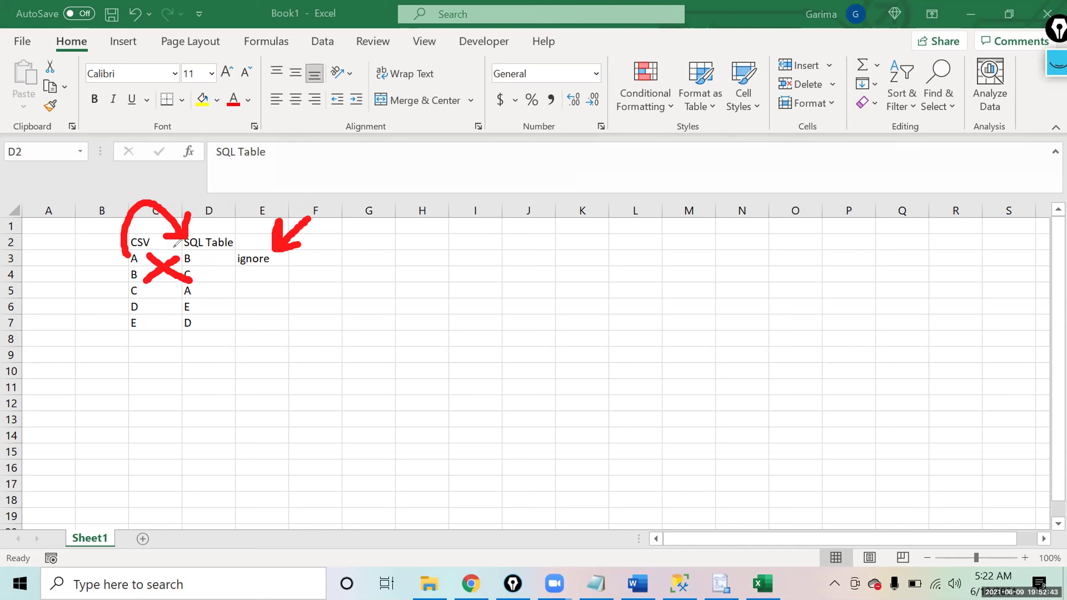